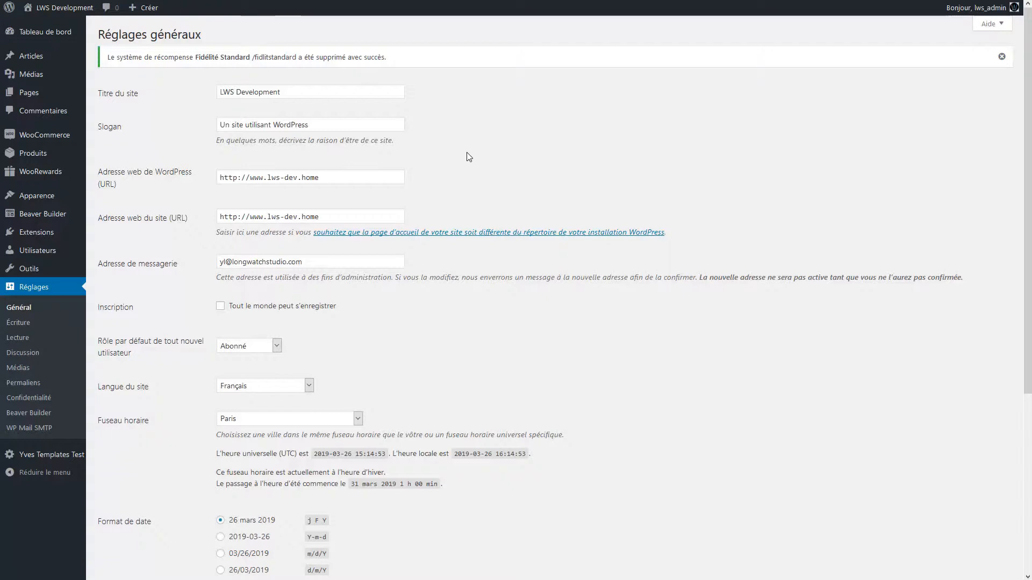
- Open the WooRewards loyalty systems list (Systèmes de fidélité)
mouse_move(27, 177)
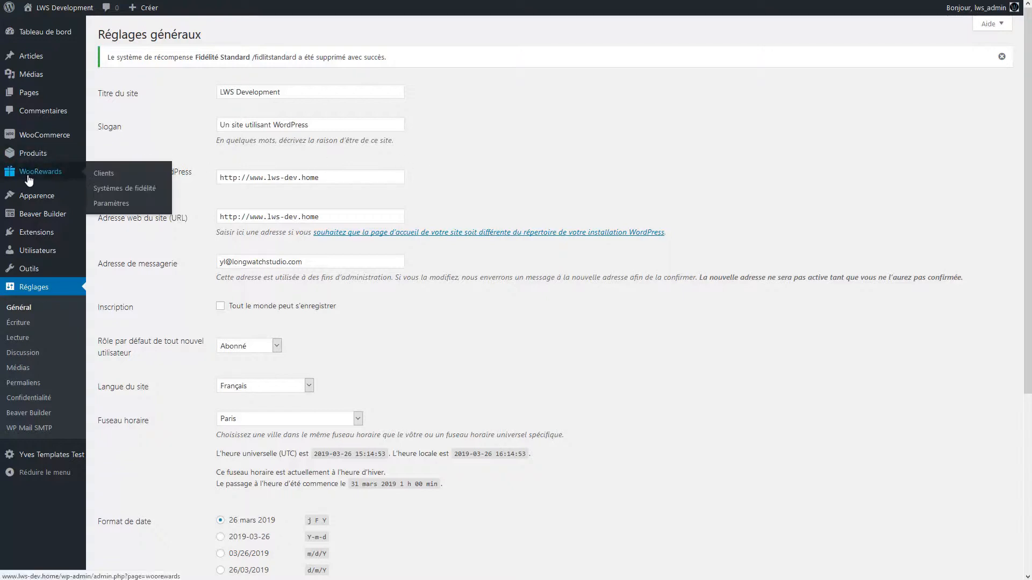
click(103, 193)
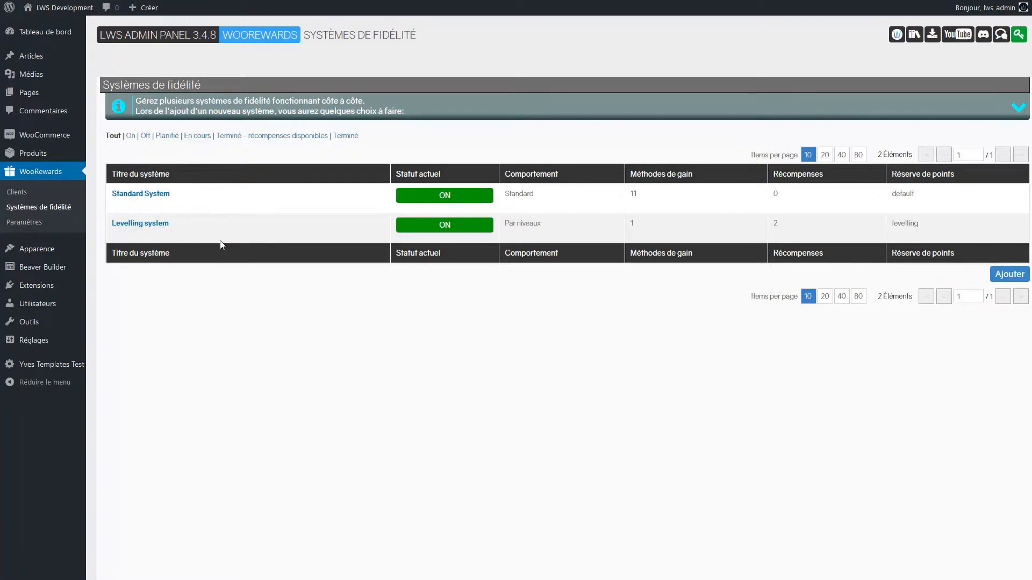
mouse_move(227, 193)
- Create a new loyalty system titled "Fidélité Standard" with Standard point behaviour, keeping it permanent with its own points
click(1010, 275)
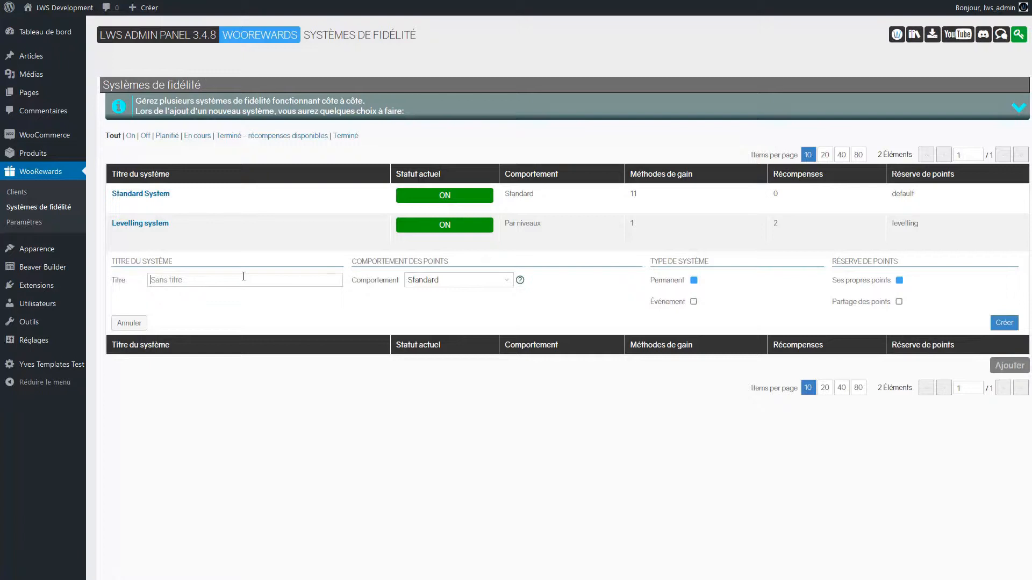
click(244, 279)
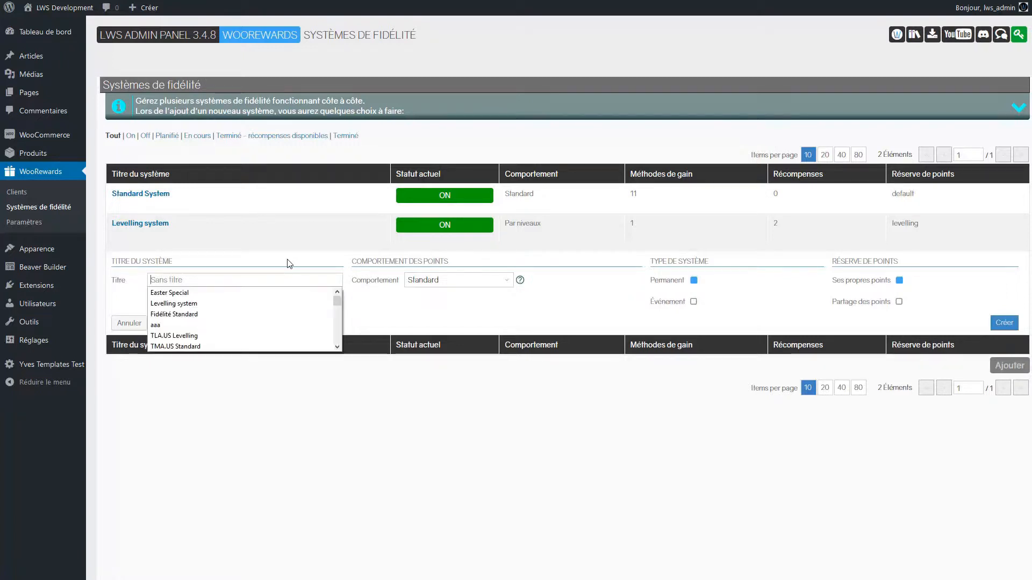
text(Fidélit)
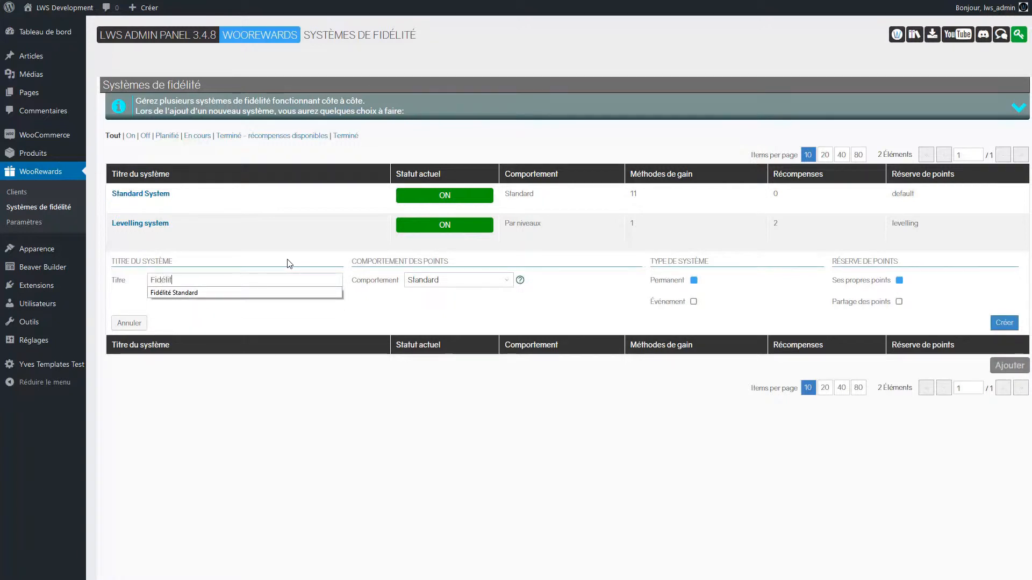
key(Down)
key(Tab)
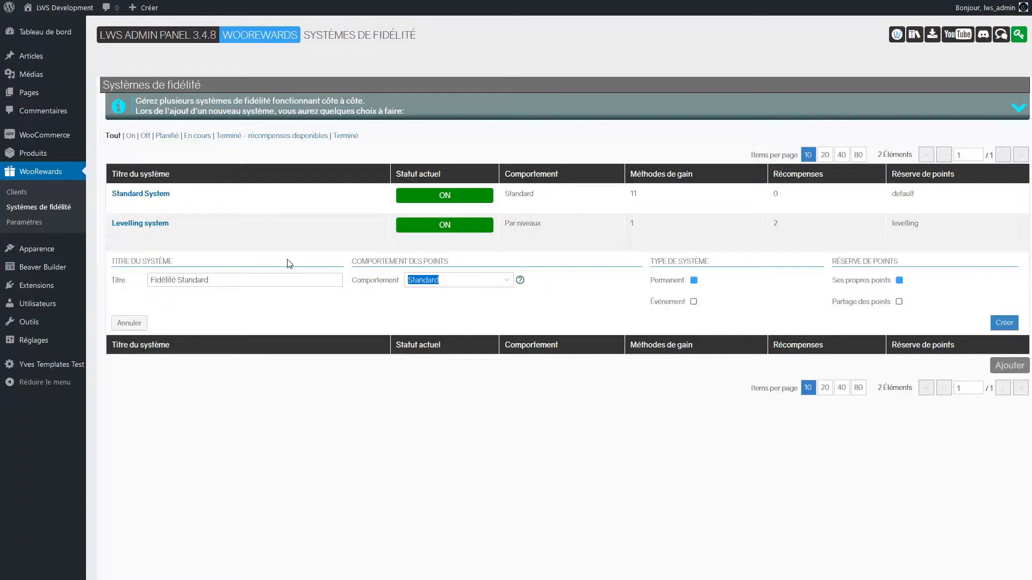
click(505, 279)
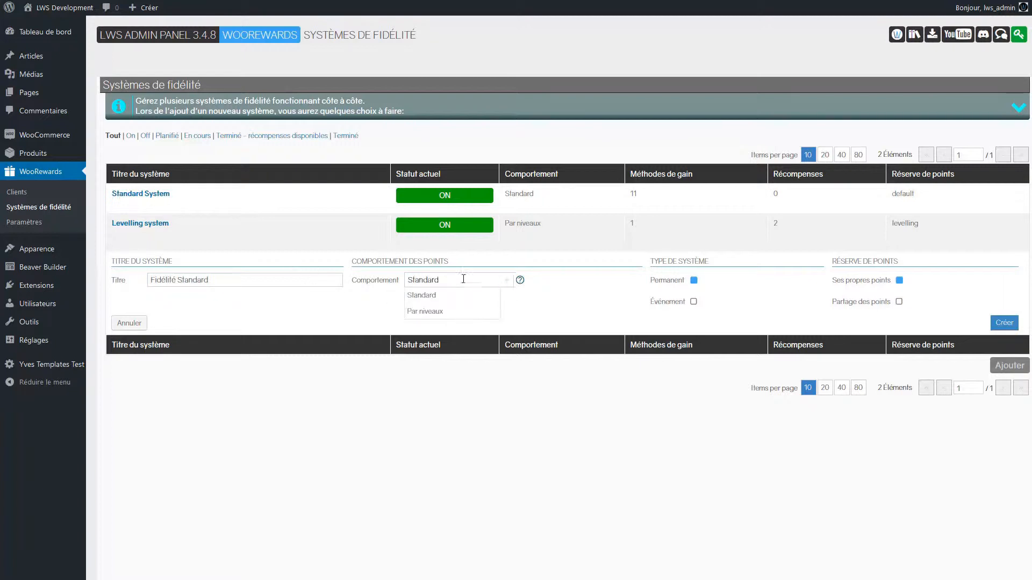
click(442, 304)
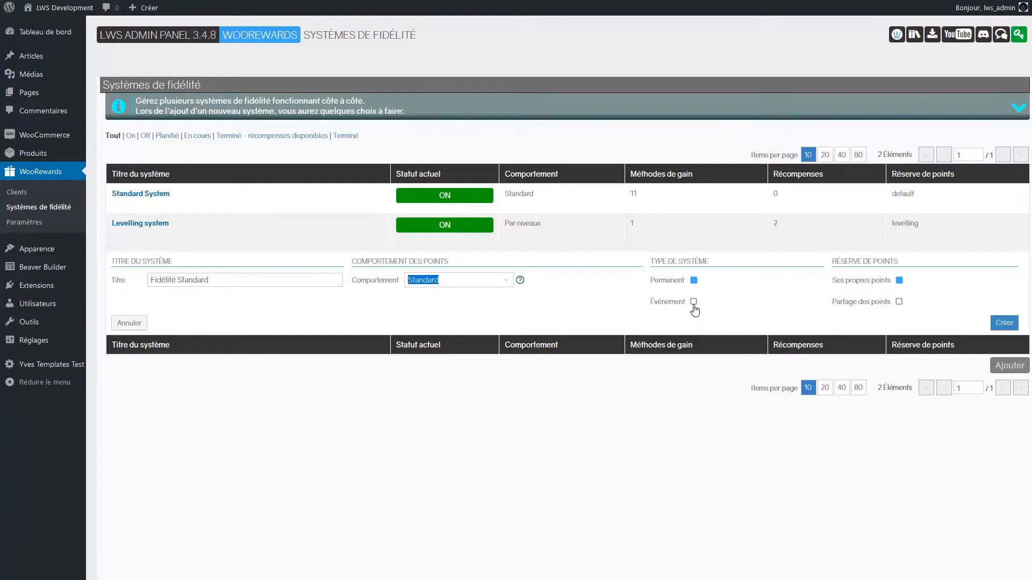
click(845, 312)
click(1012, 328)
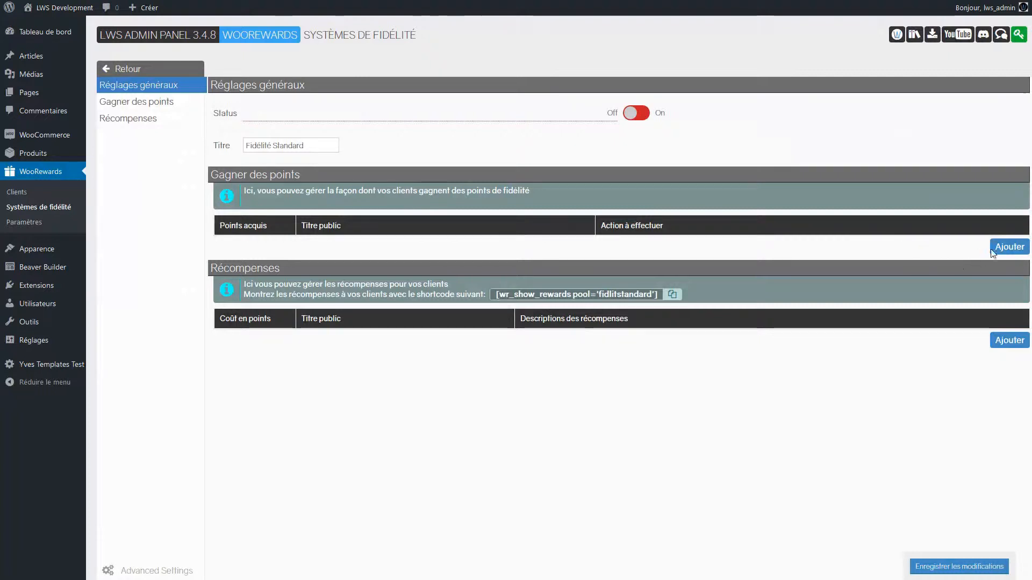
- Add an earning method "Dépenser de l'argent" that gives 2 points for every $5 spent
click(1009, 248)
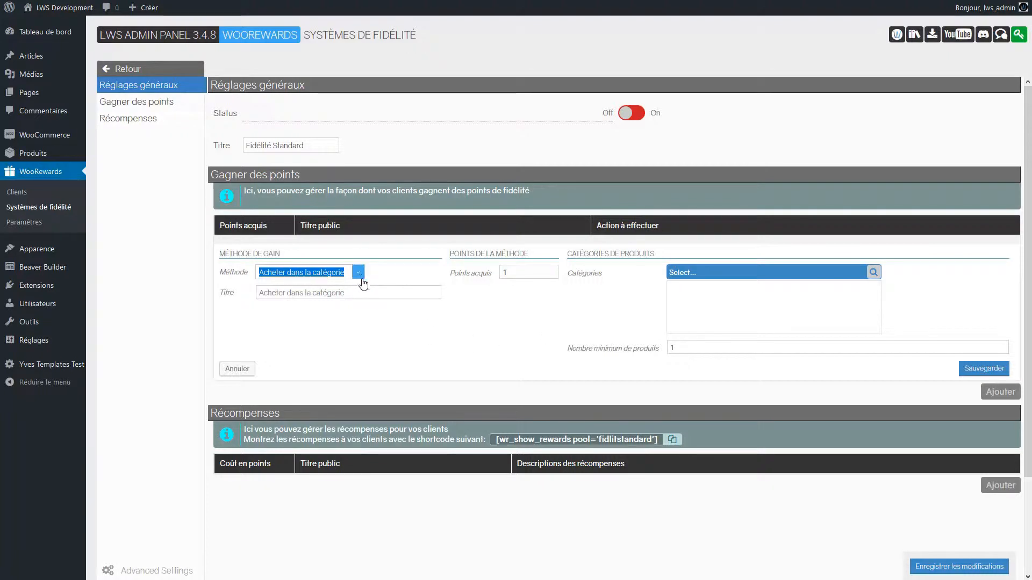
click(358, 274)
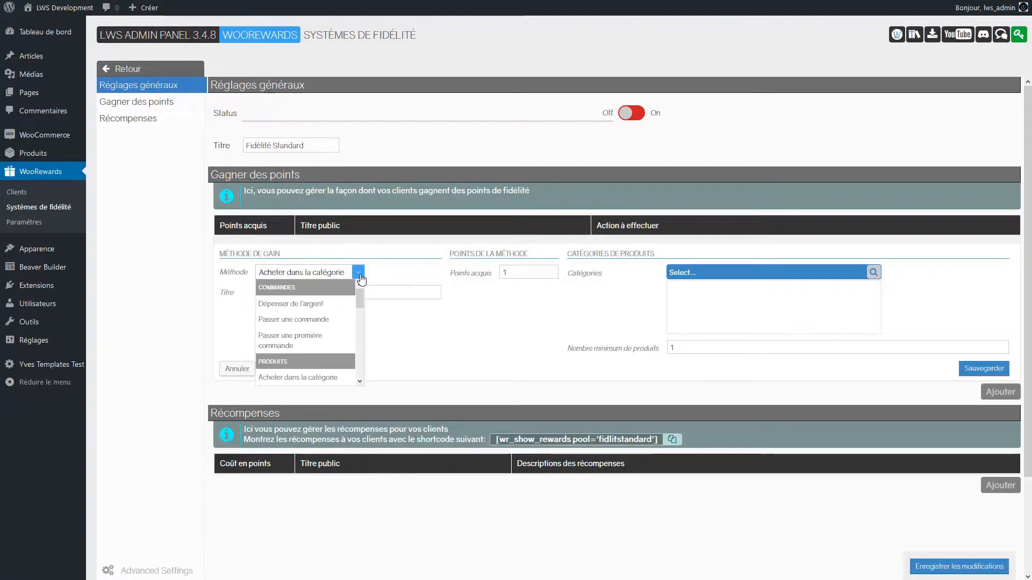
click(305, 306)
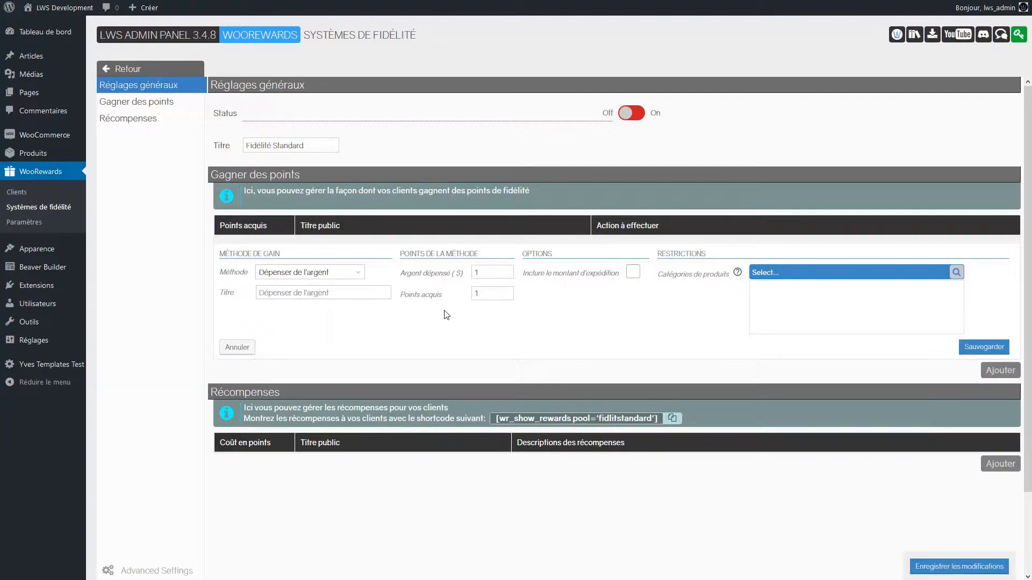
double_click(480, 272)
text(5)
click(463, 331)
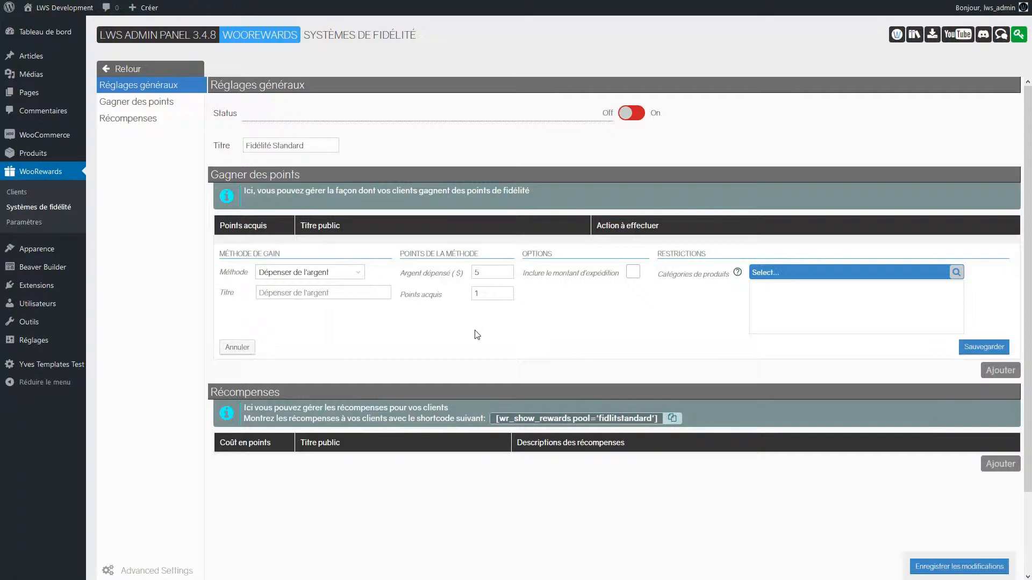
double_click(492, 293)
text(2)
click(599, 316)
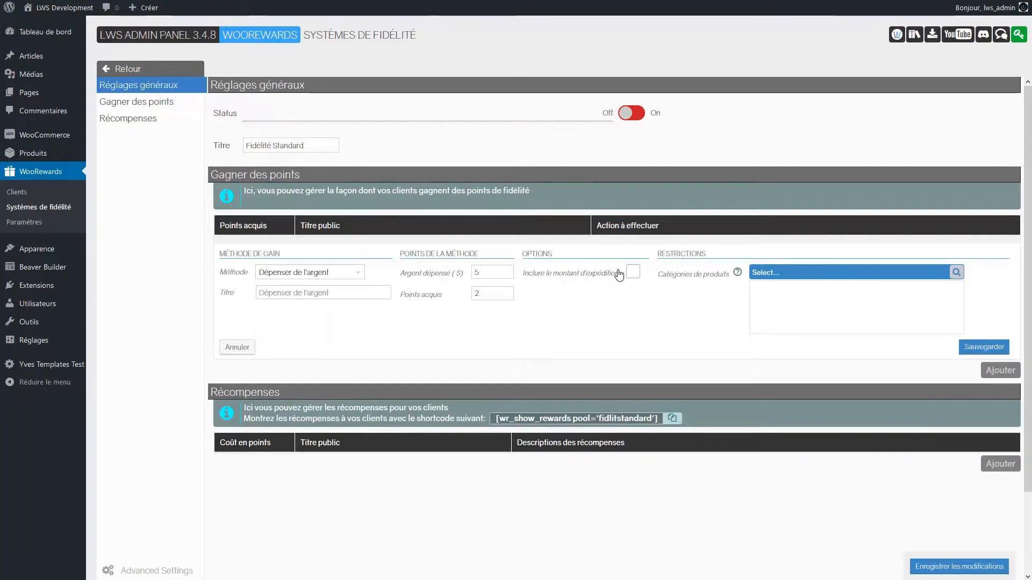
- Restrict the money-spending method to the Music product category and save the method
click(897, 272)
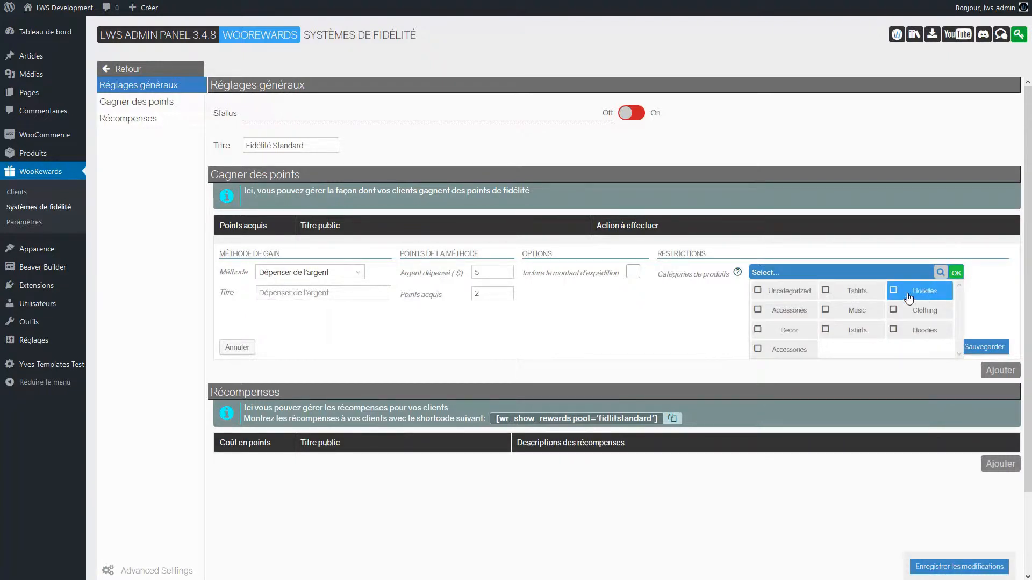
click(828, 311)
click(956, 272)
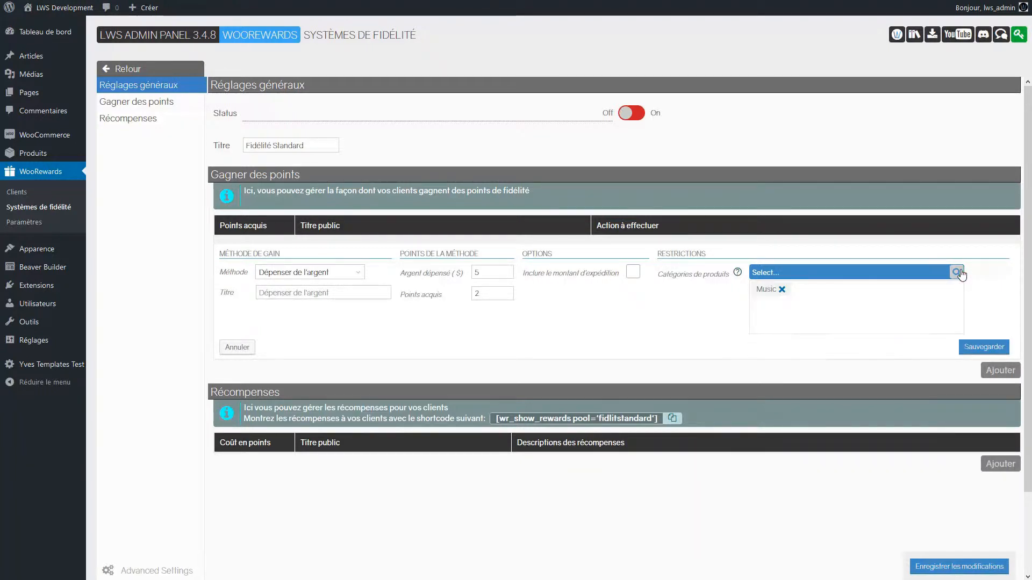
click(994, 348)
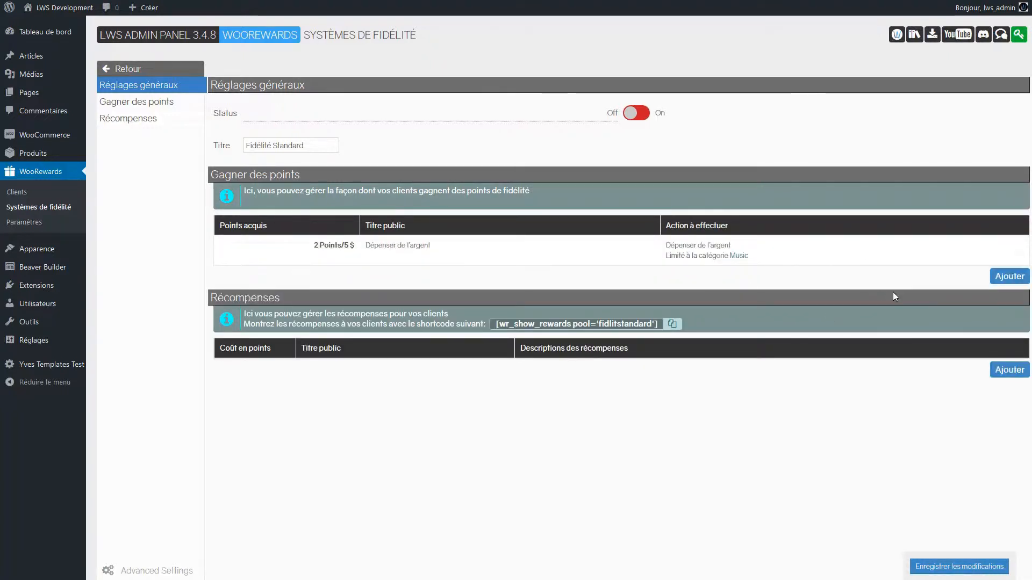
- Add and save a second earning method, "Noter un produit", worth 2 points
click(1009, 276)
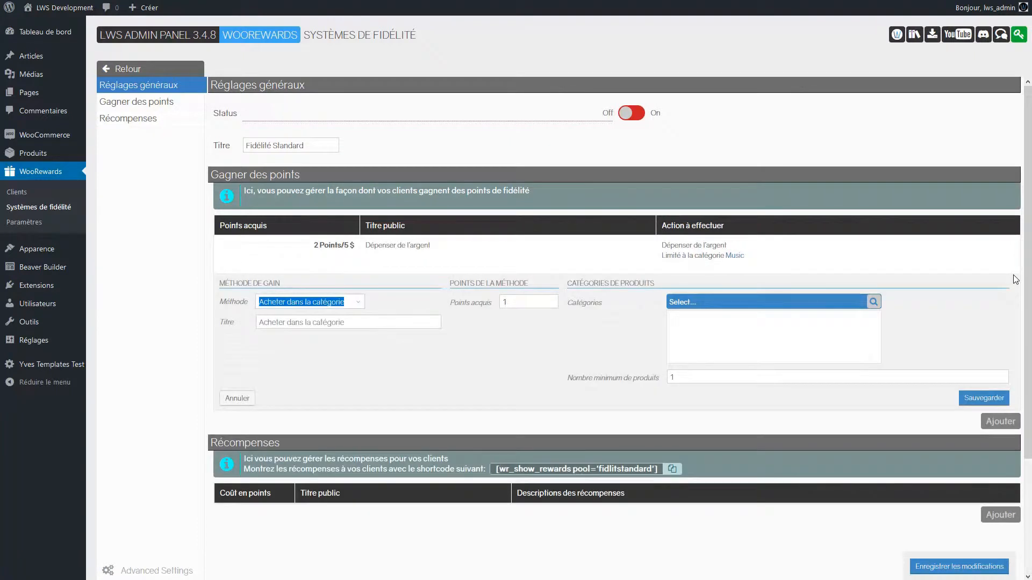
click(358, 301)
scroll(322, 344, down, 3)
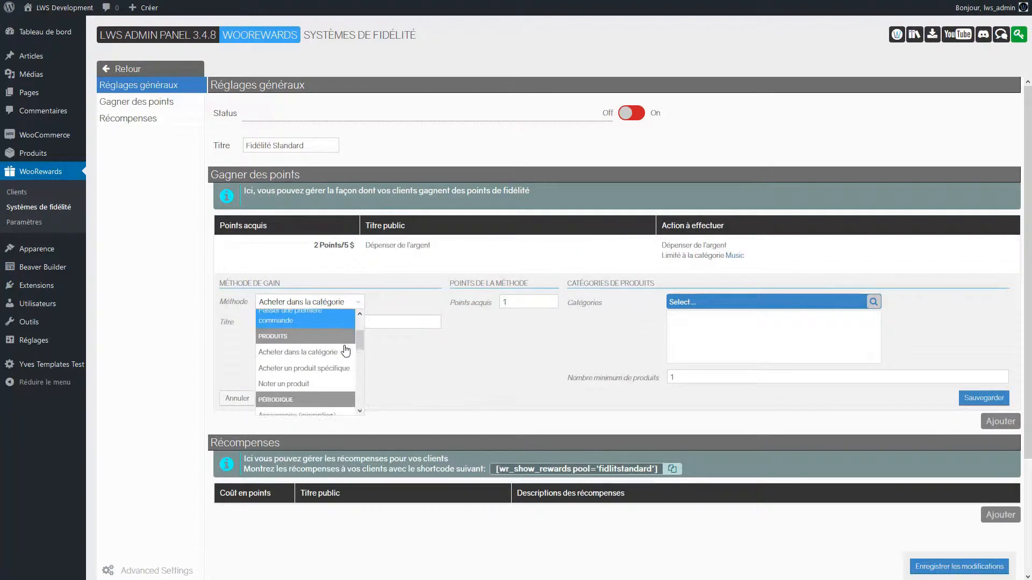
click(283, 336)
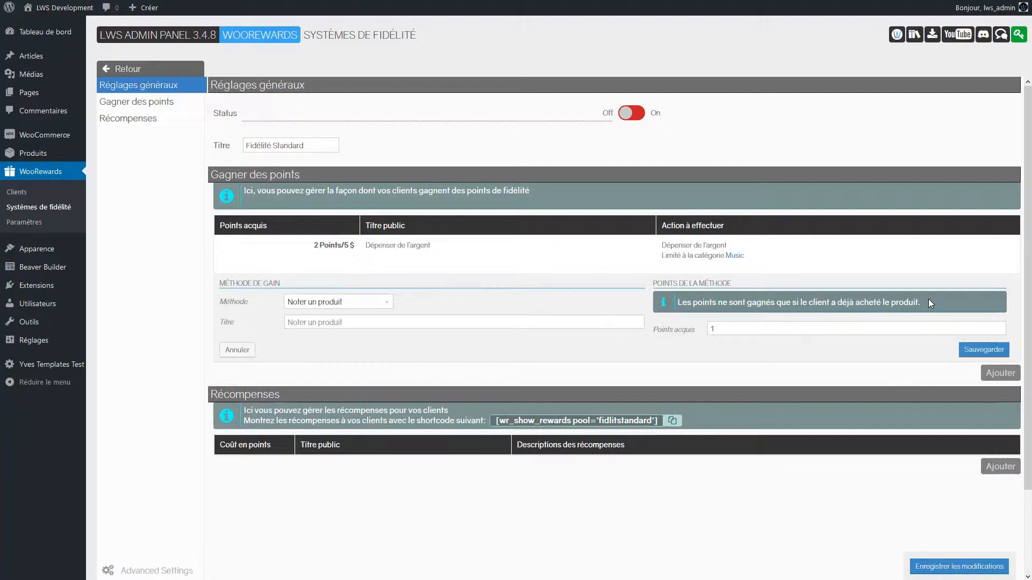
double_click(711, 328)
text(2)
key(Tab)
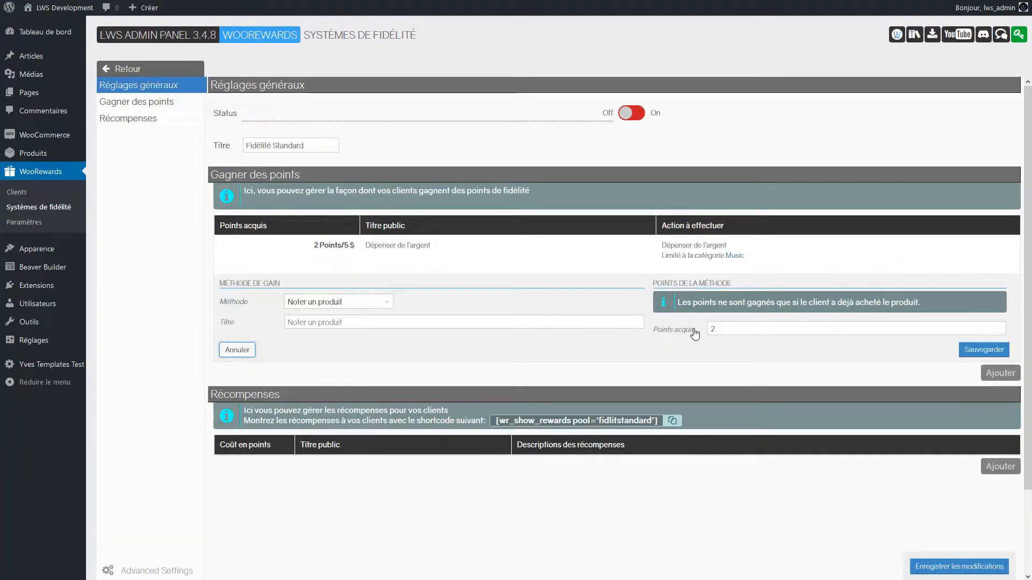
click(983, 350)
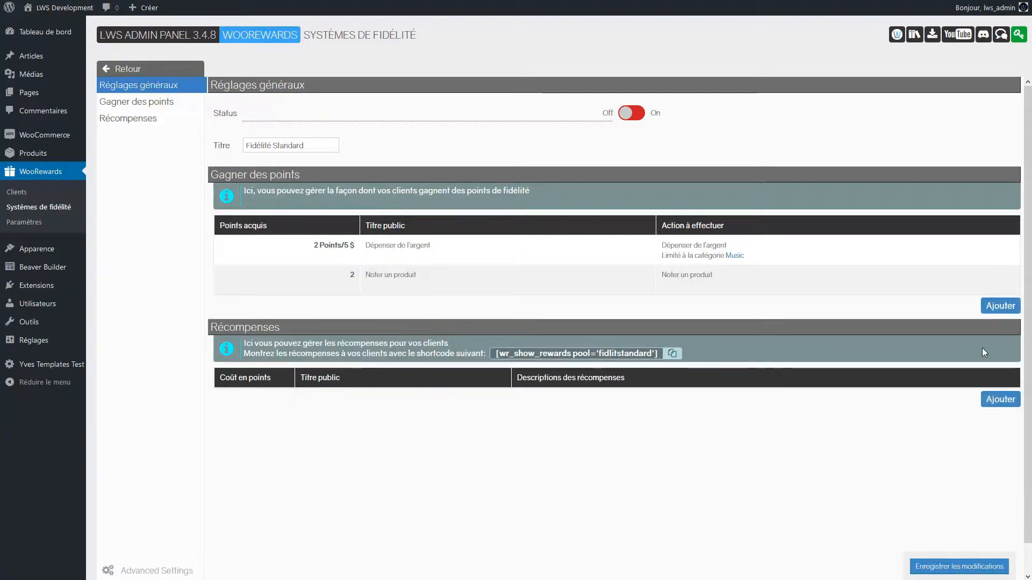
- Add and save a third earning method, "Première commande du parrainé", worth 20 points
click(1002, 311)
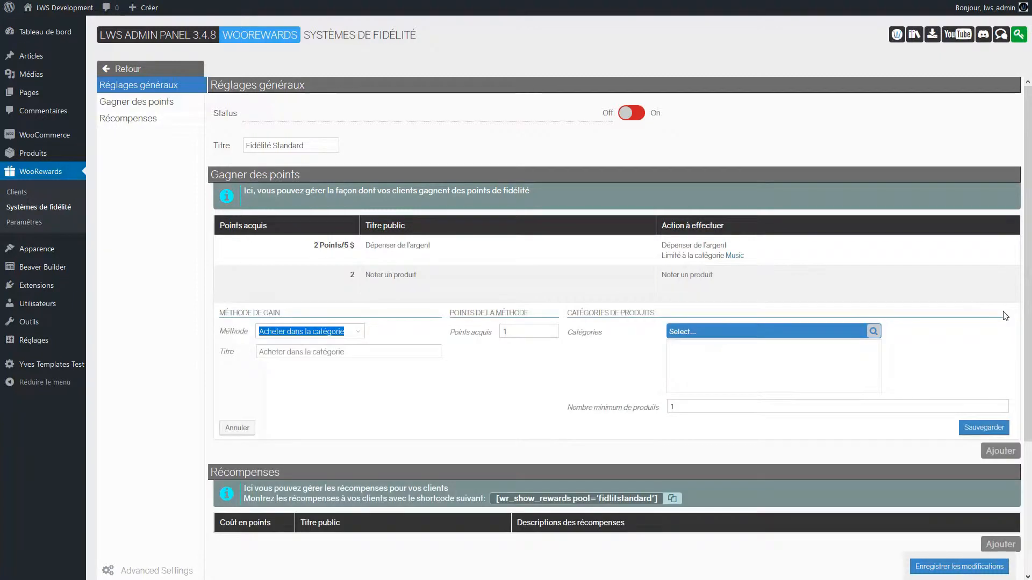
click(357, 331)
scroll(342, 380, down, 5)
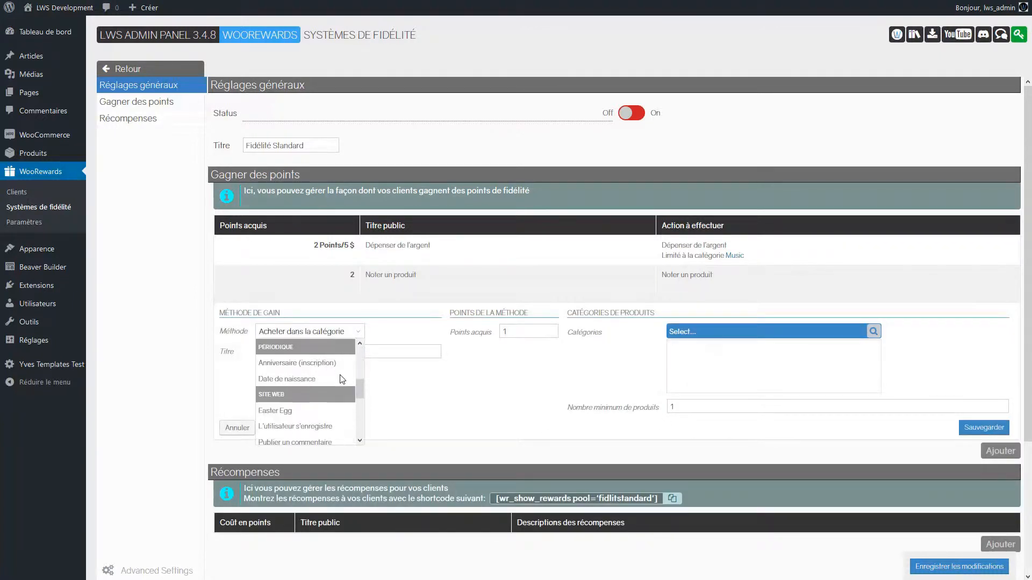
scroll(316, 408, down, 2)
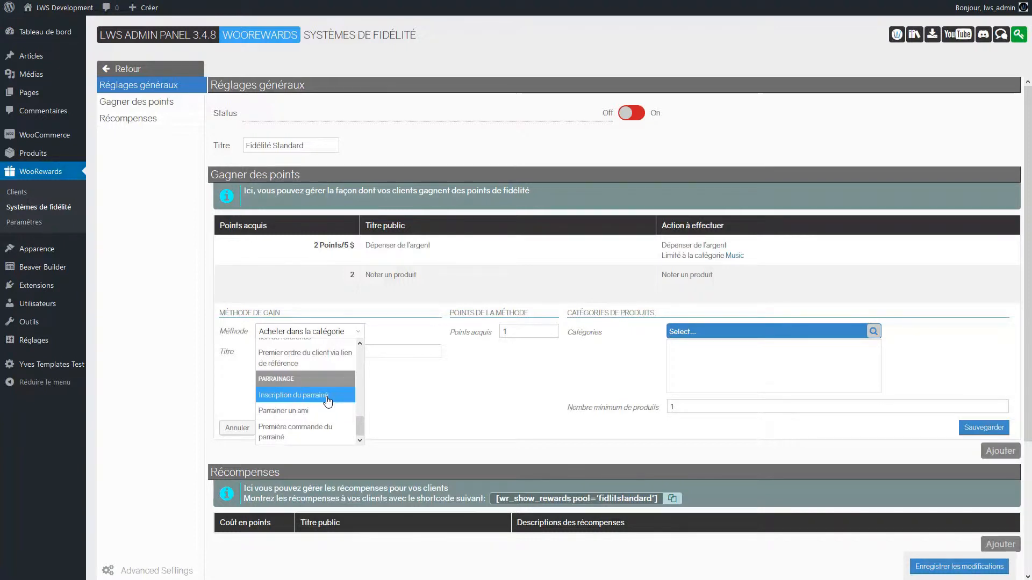
click(323, 430)
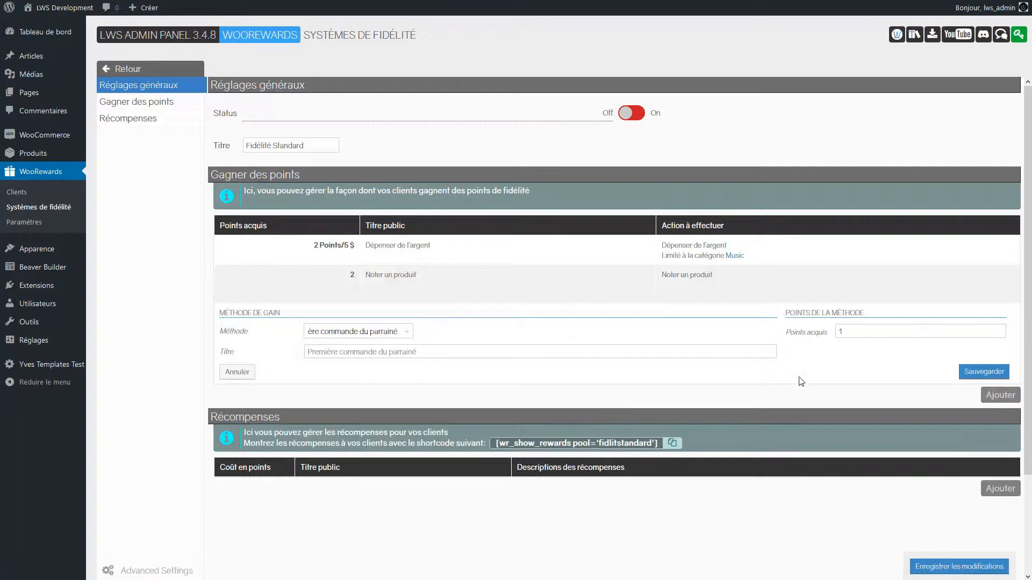
drag(847, 332, 833, 332)
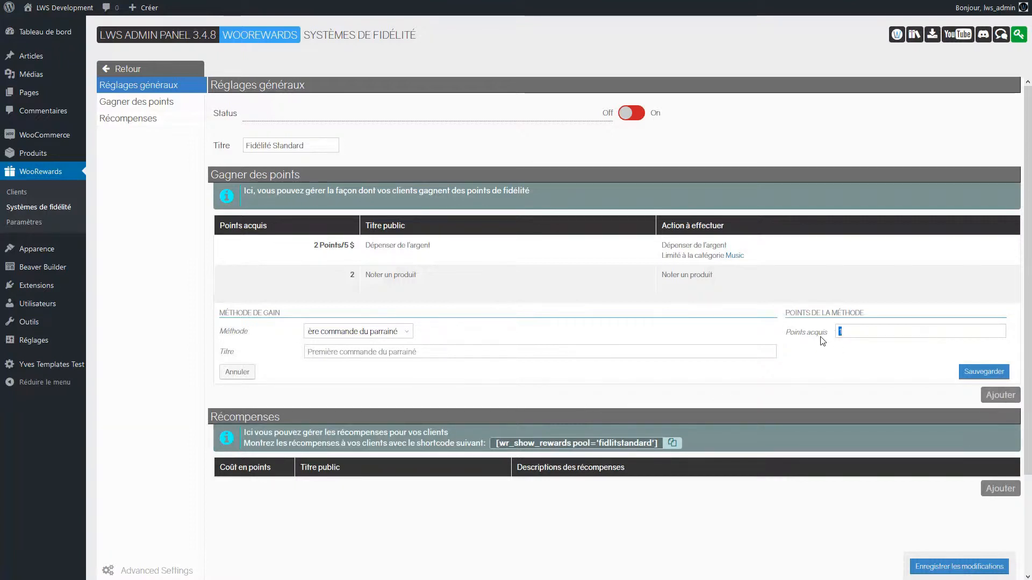
text(20)
click(797, 335)
click(962, 373)
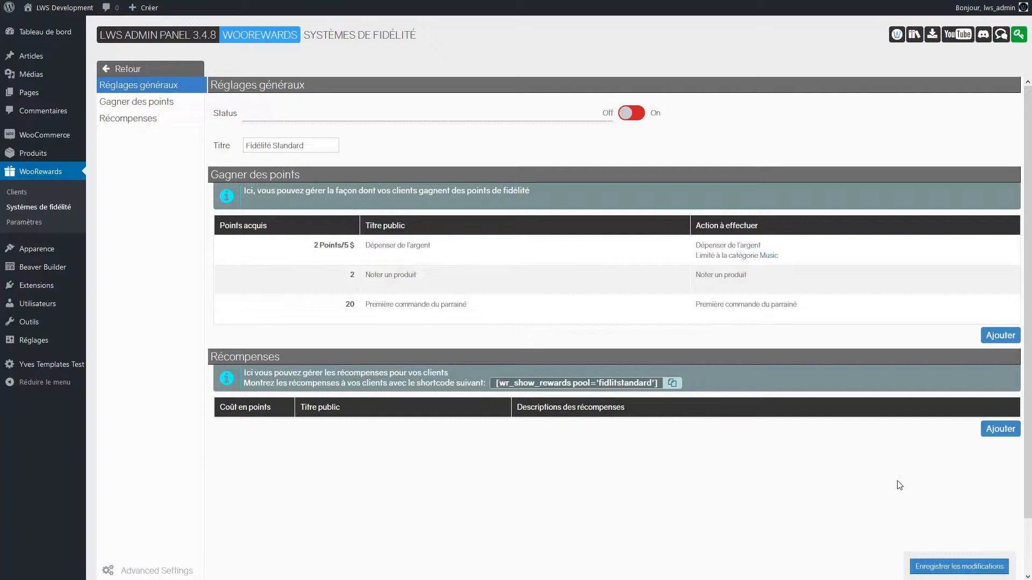
- Start a new reward of the type "Remise fixe/en pourcentage"
click(994, 429)
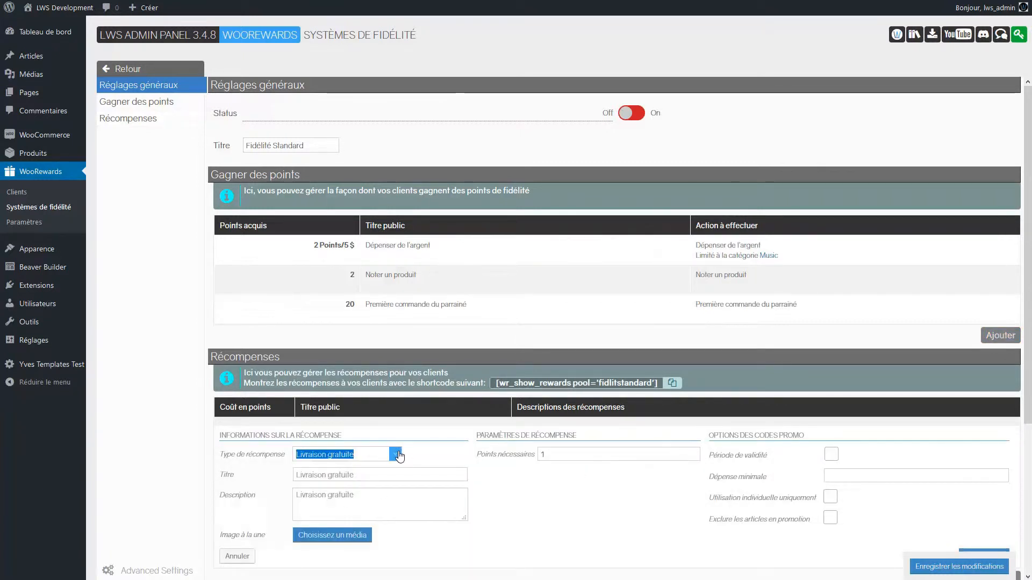
click(396, 454)
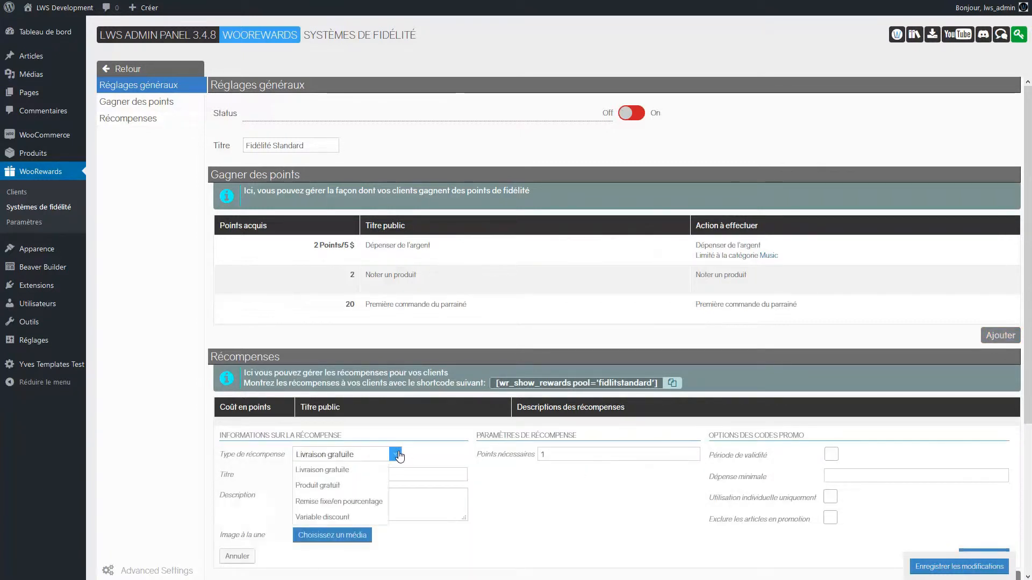
click(338, 501)
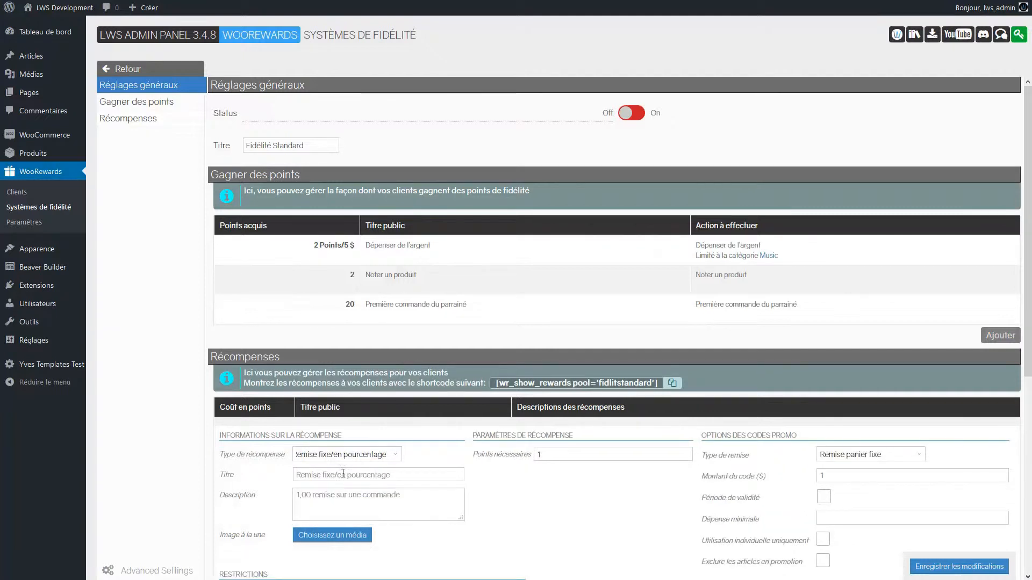
- Title the reward "10% de remise dès 100€" and set its required points to 20
scroll(377, 500, down, 1)
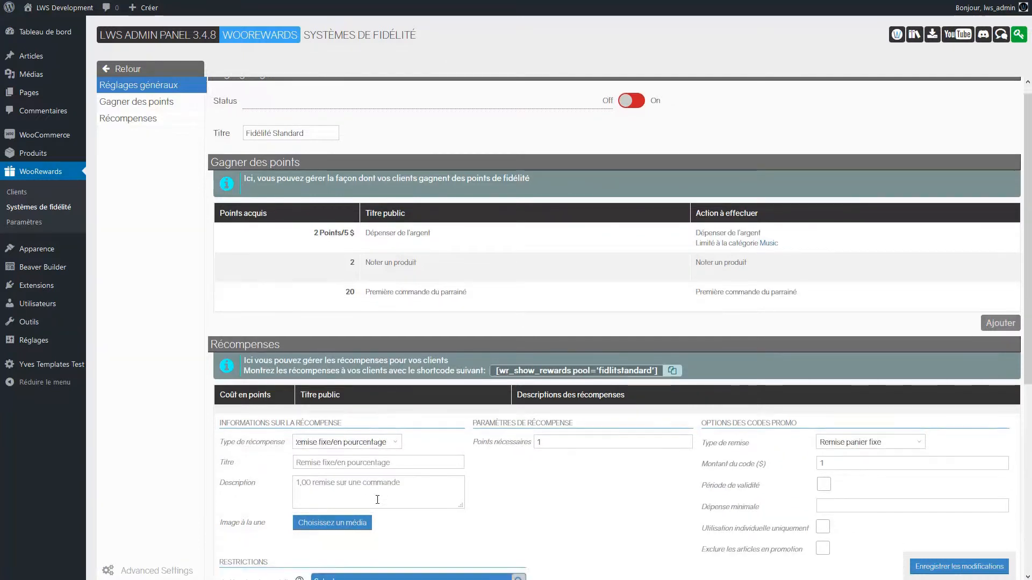
scroll(377, 500, down, 1)
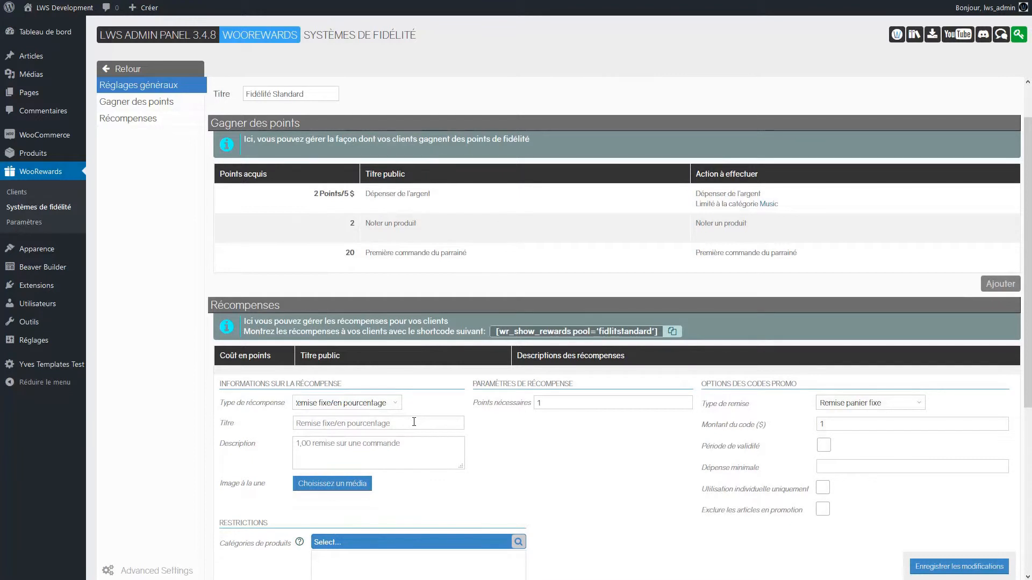
click(413, 421)
text(10% de remise dès 100€)
double_click(597, 398)
text(20)
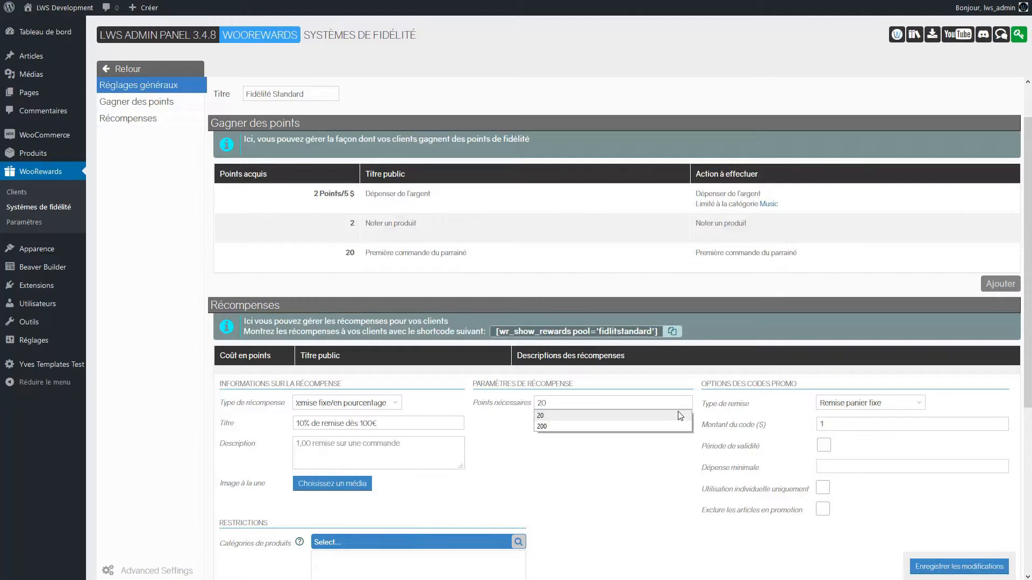
click(782, 409)
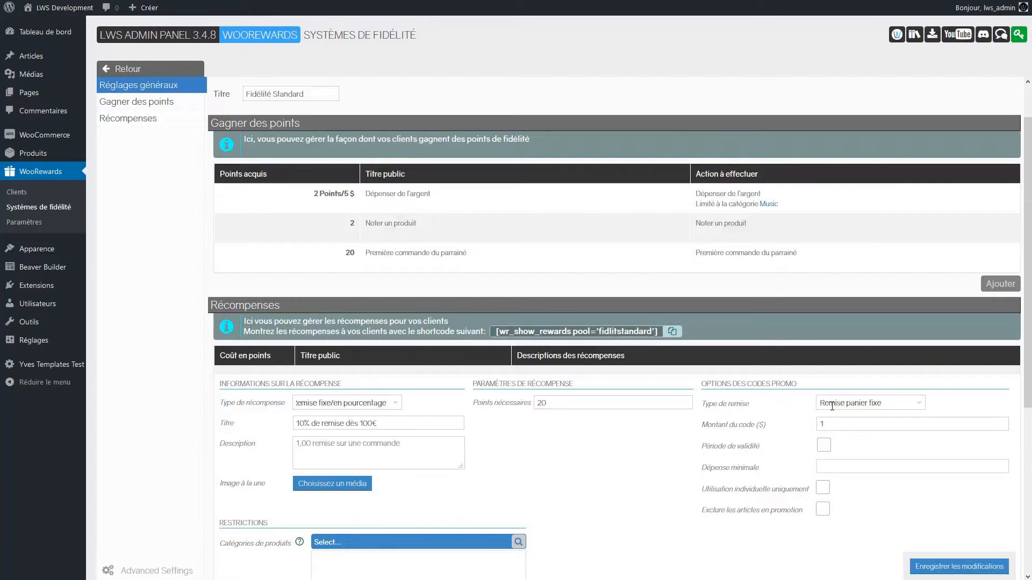
- Set the reward's discount type to "Remise en pourcentage" with a code amount of 10%
click(917, 403)
click(849, 418)
double_click(831, 423)
text(10)
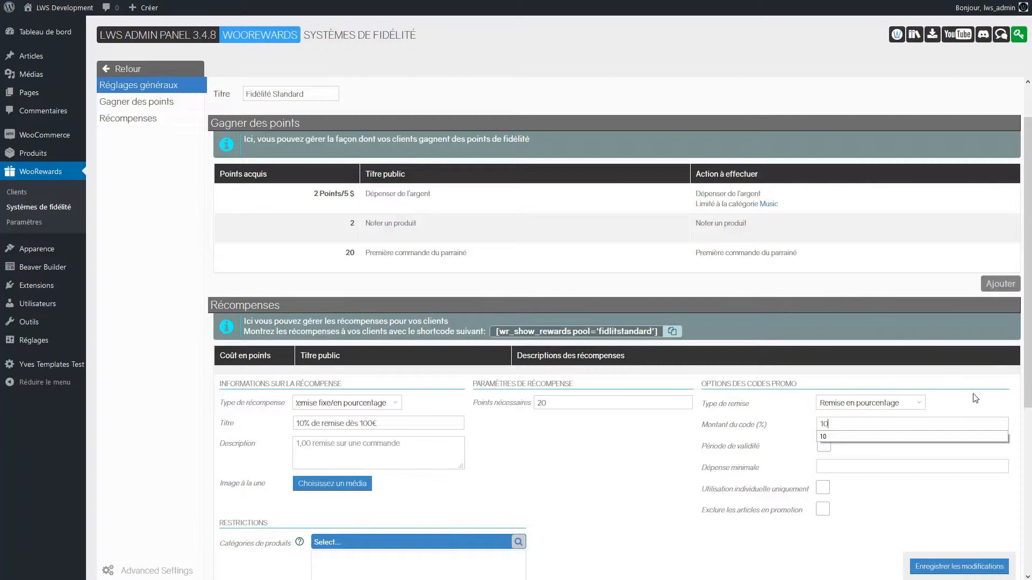
click(980, 403)
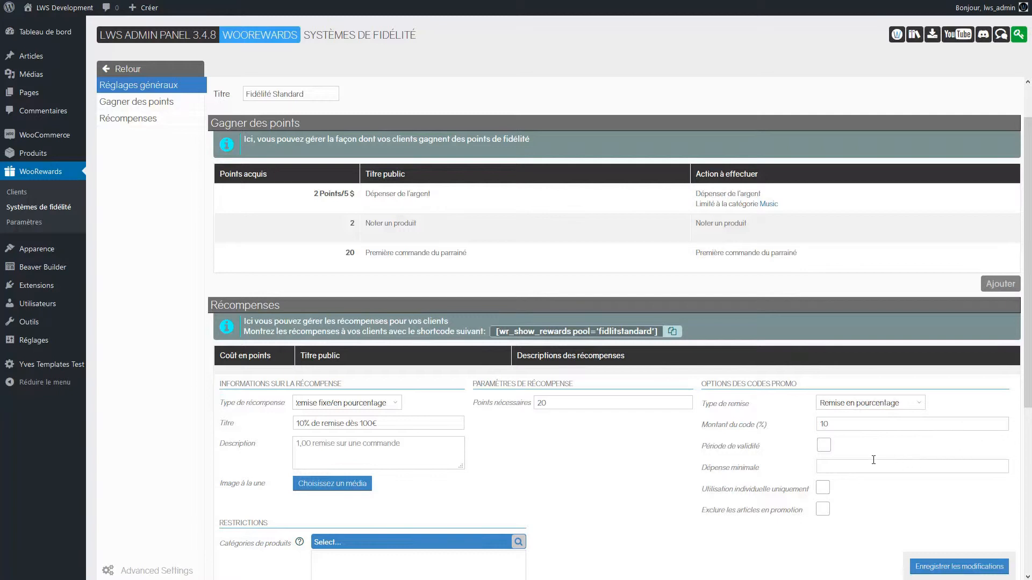
- Set the reward's minimum spend to 100 and save the reward
click(852, 465)
text(100)
scroll(876, 508, down, 2)
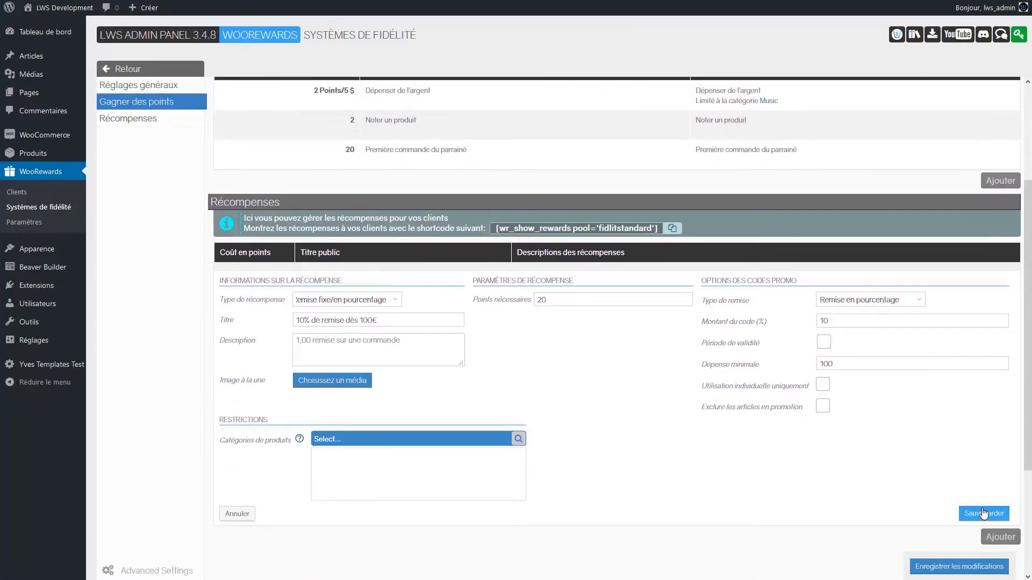
click(983, 513)
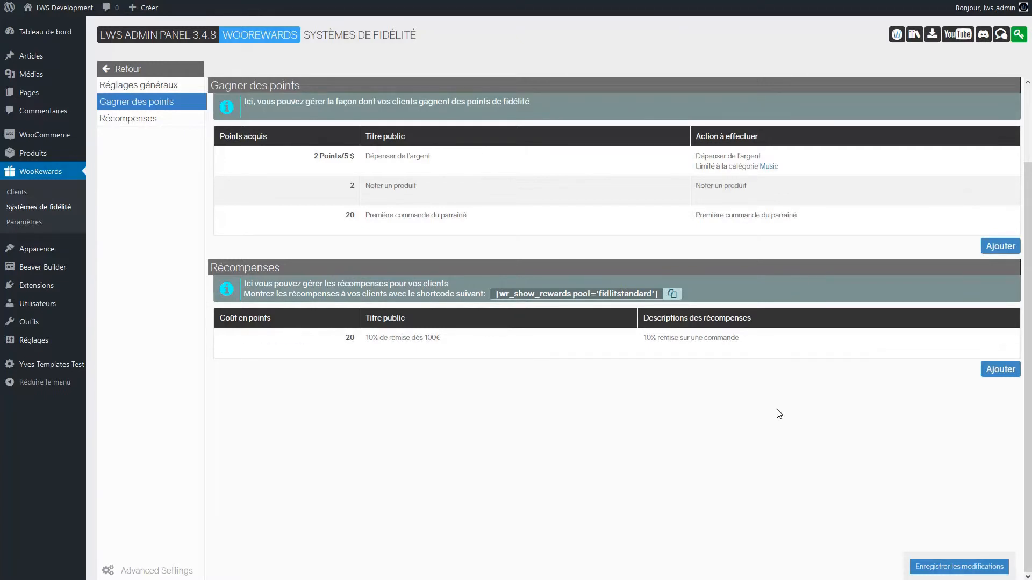
- Start a second reward of the type "Remise fixe/en pourcentage"
click(996, 371)
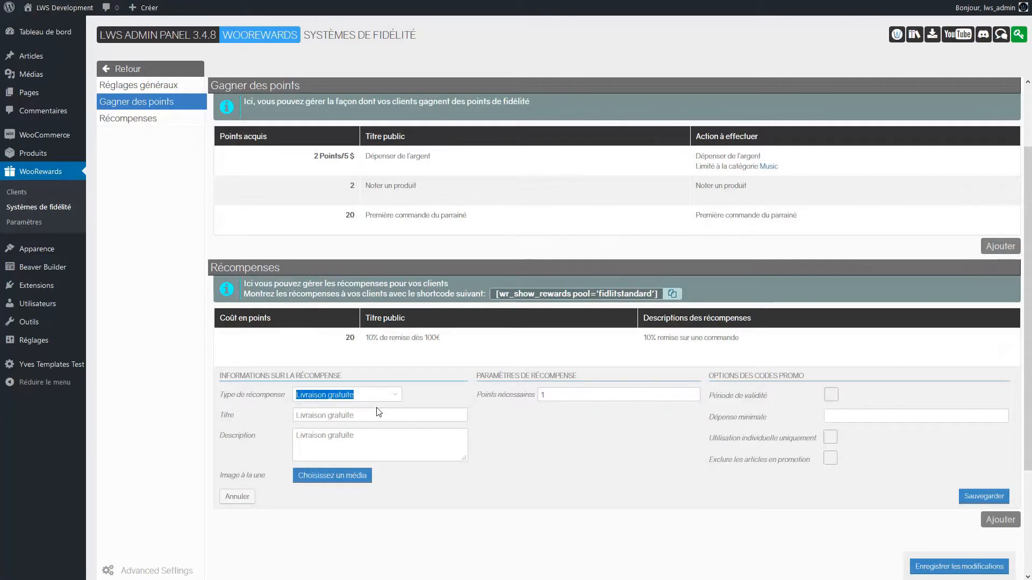
click(396, 397)
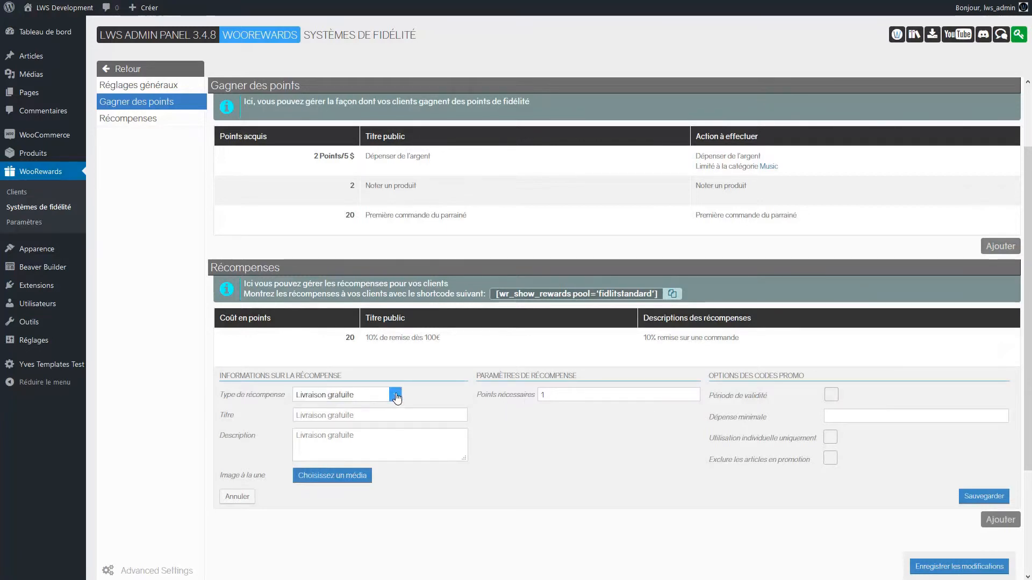
click(396, 398)
click(338, 441)
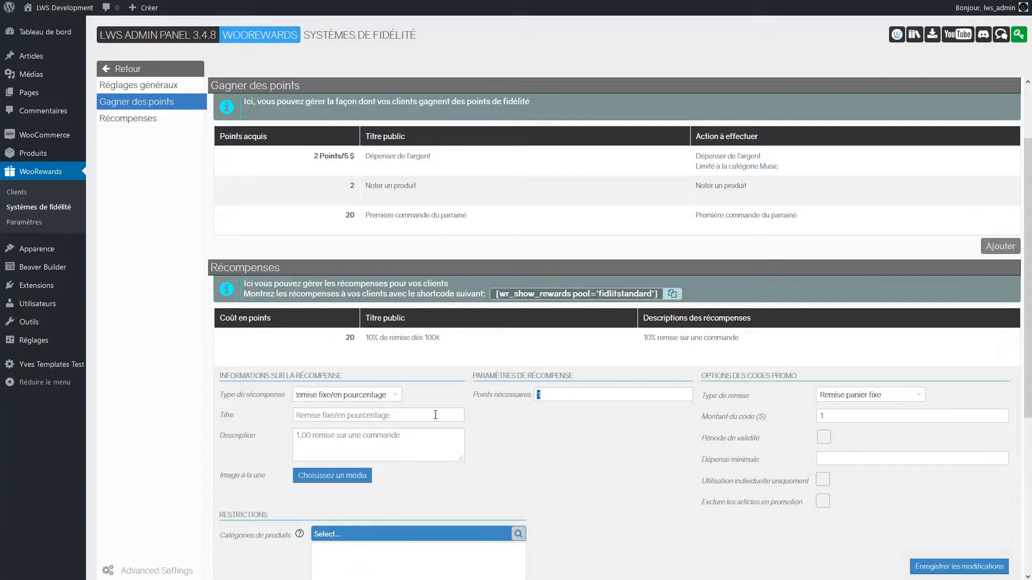
- Title the second reward "5€ de réduction" and set its required points to 20
click(408, 413)
text(5€ d)
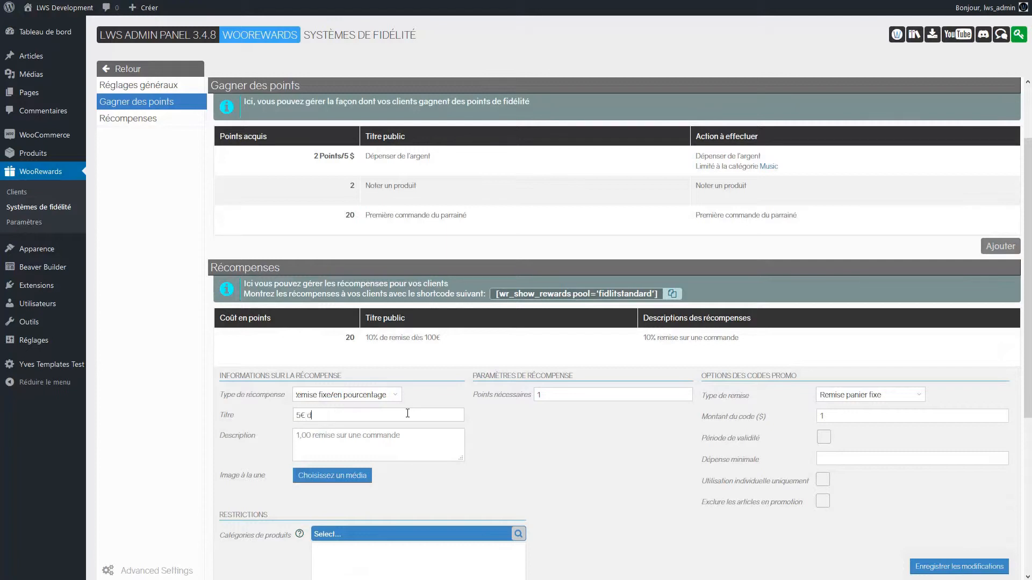
text(e réduction)
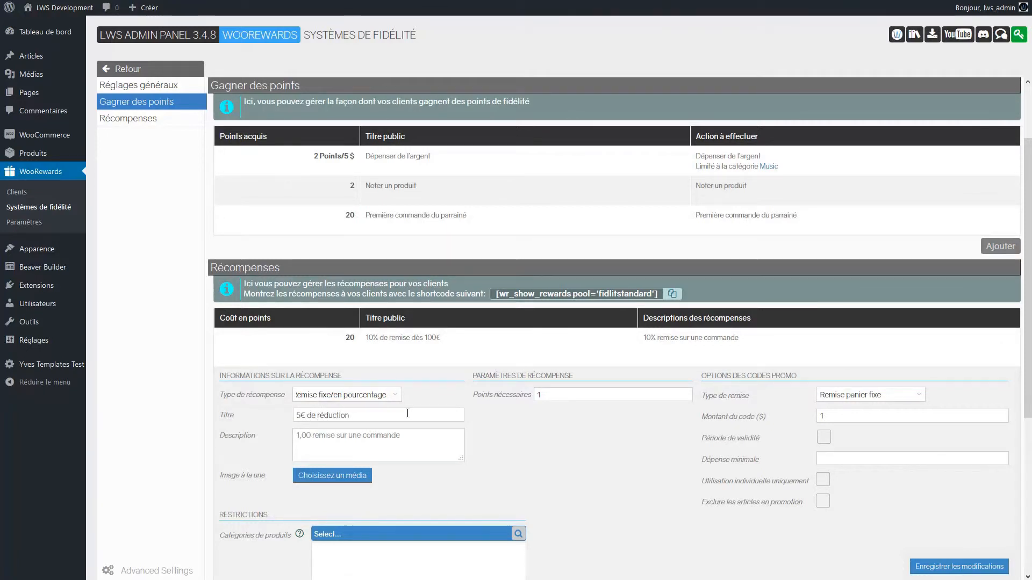
double_click(538, 395)
text(20)
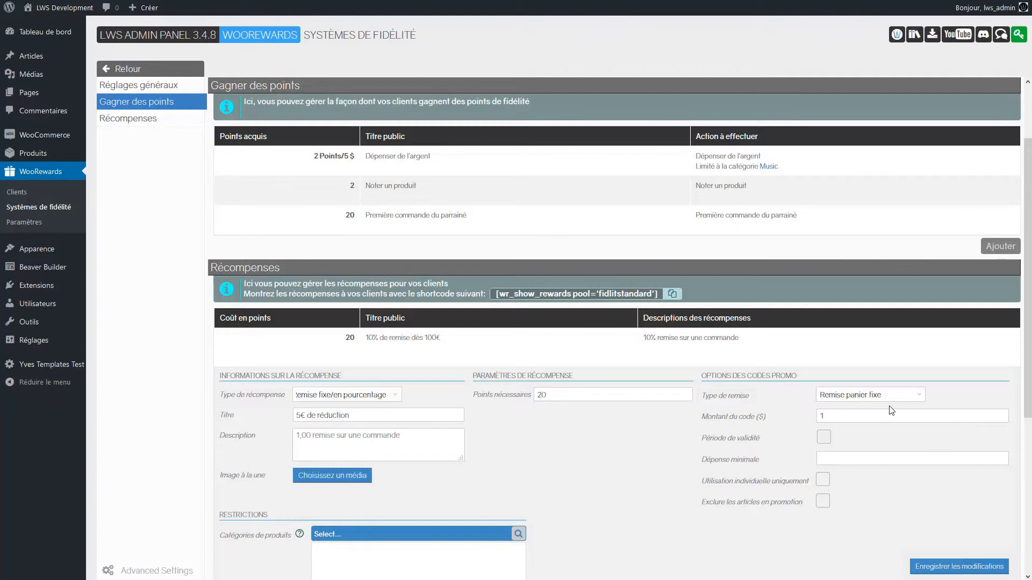
- Set the fixed cart discount's code amount to 5 and save the second reward
click(849, 415)
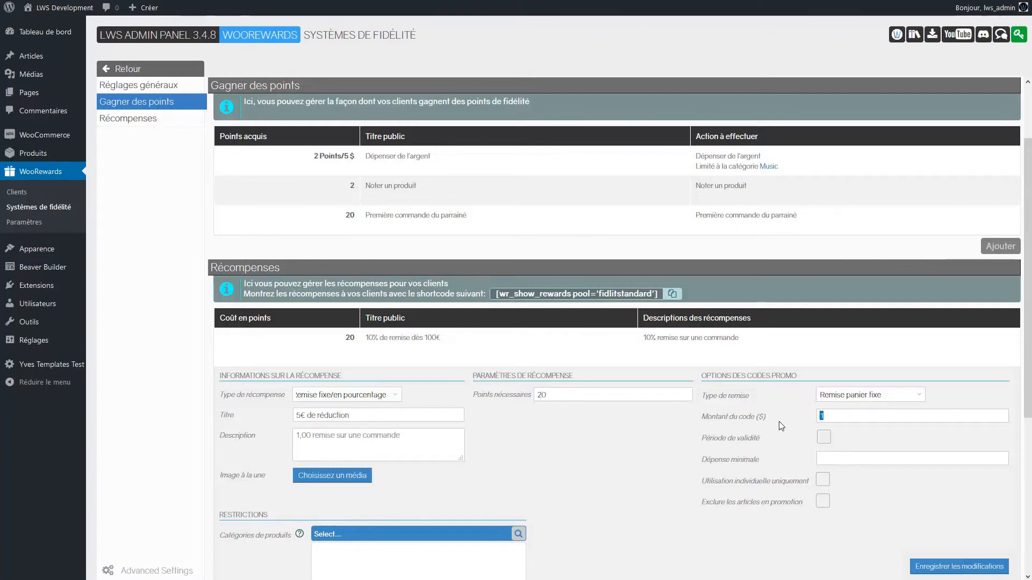
key(BackSpace)
text(5)
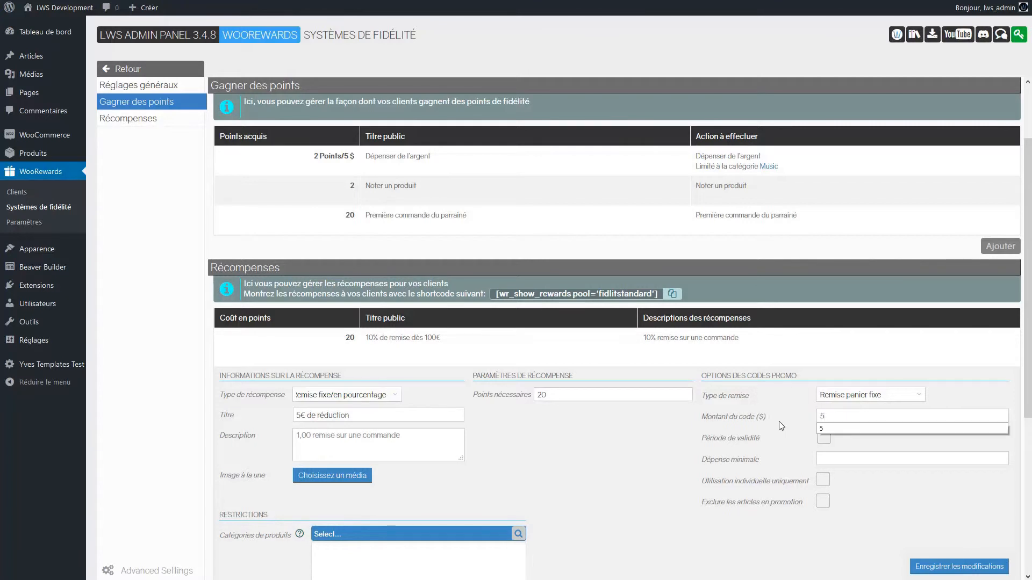
click(618, 504)
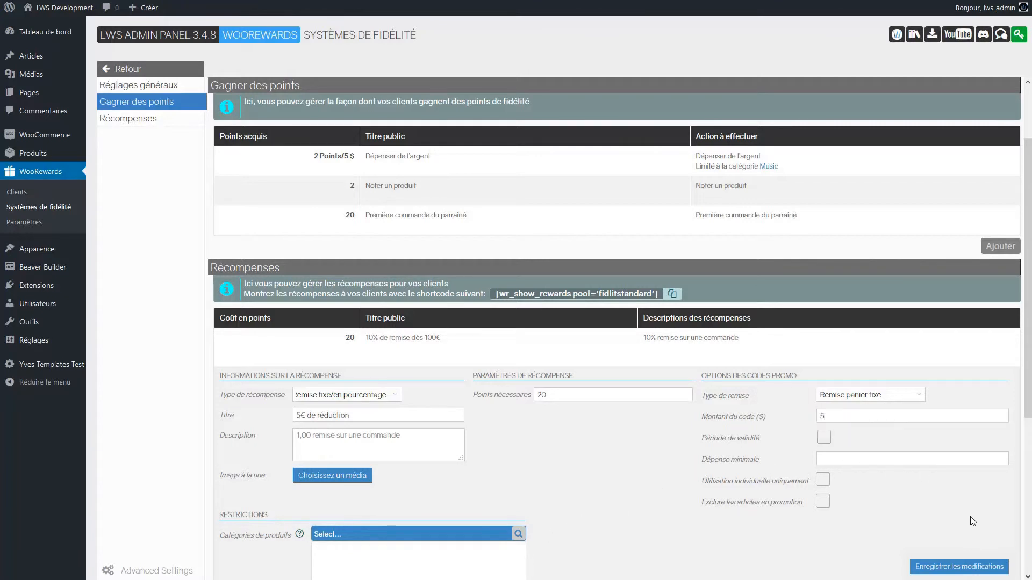
click(945, 567)
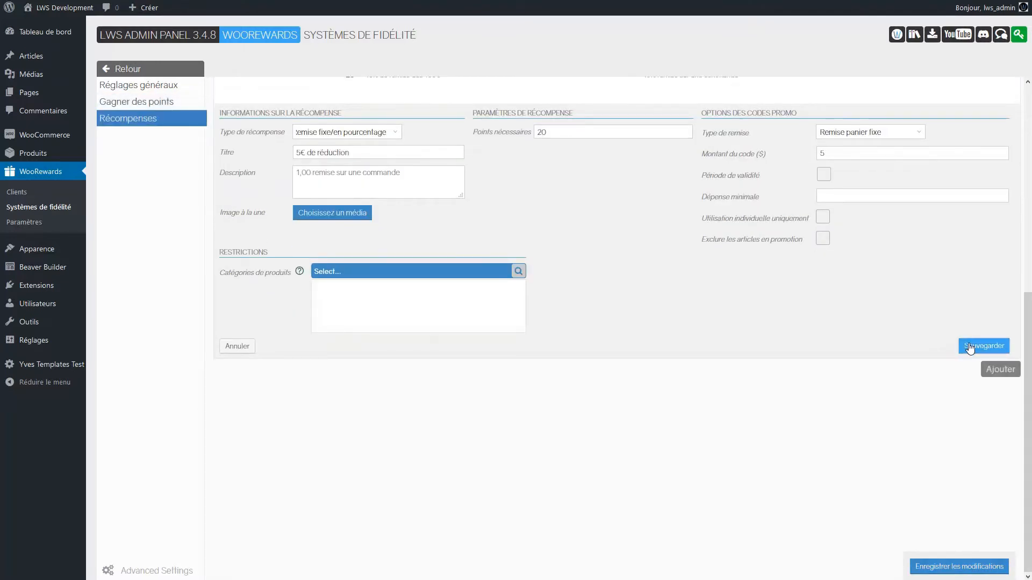
click(969, 347)
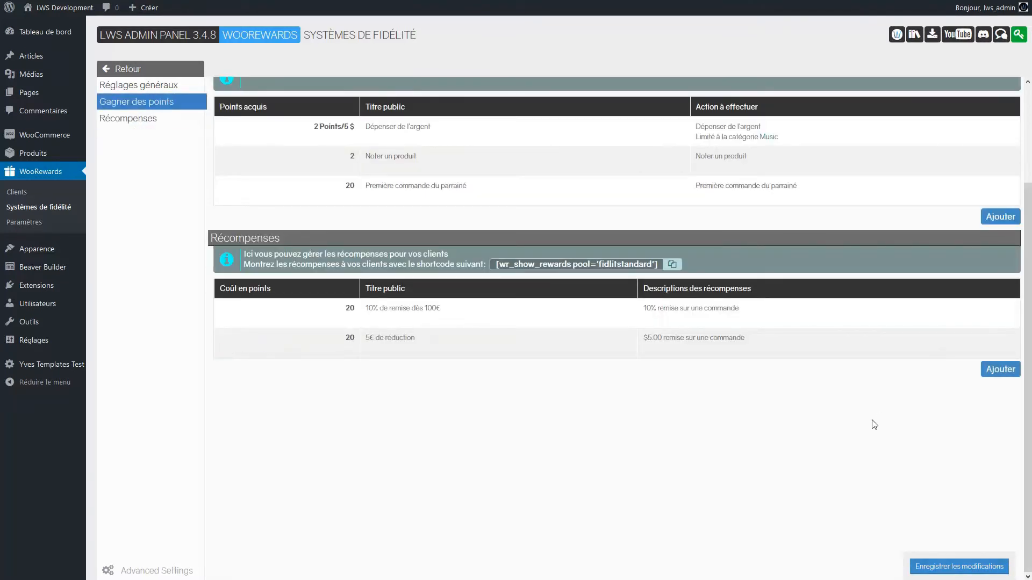
- Start a third reward of the type "Produit gratuit" and set its required points to 50
click(990, 370)
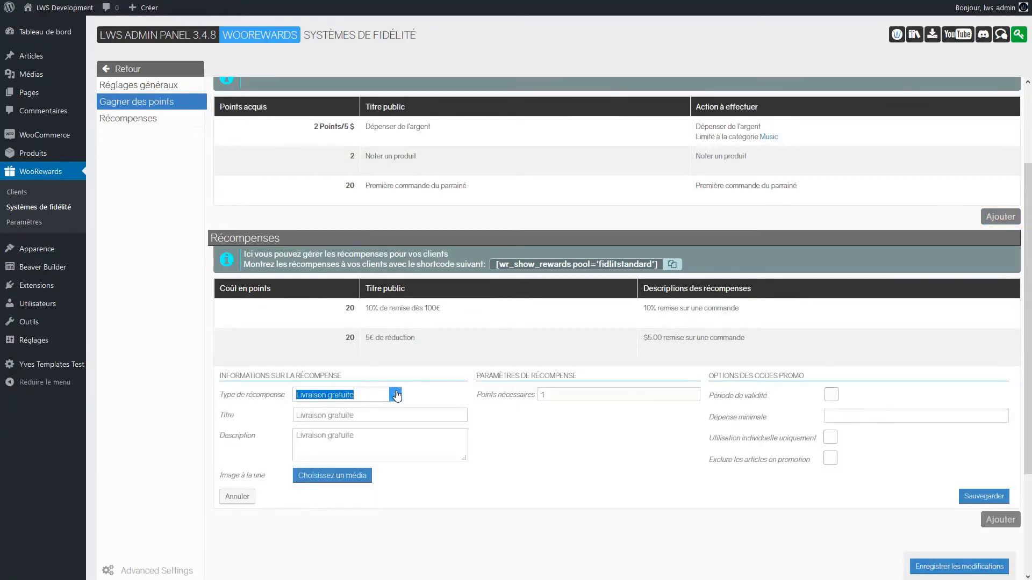
click(397, 396)
click(320, 427)
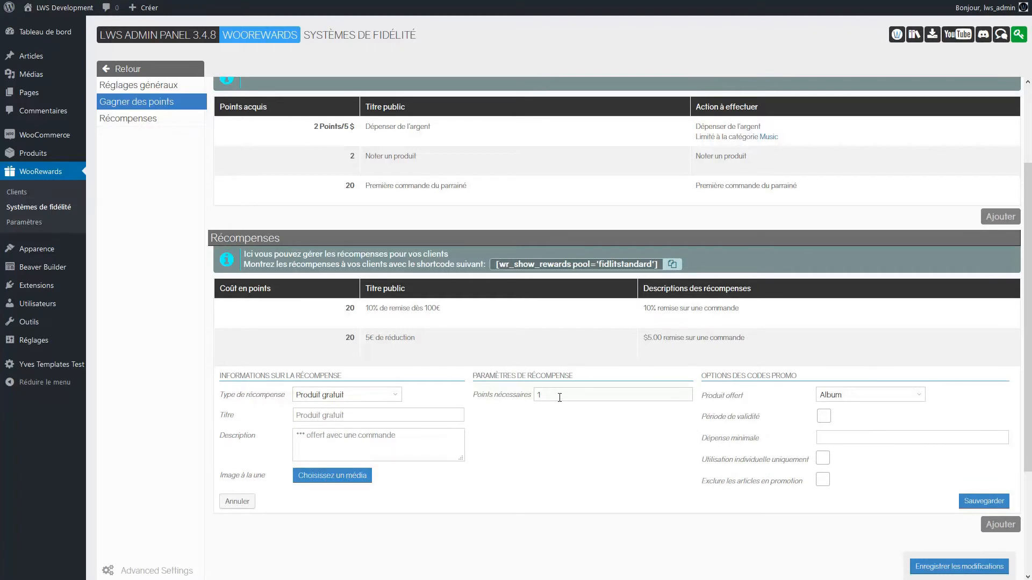
drag(557, 393, 508, 394)
text(50)
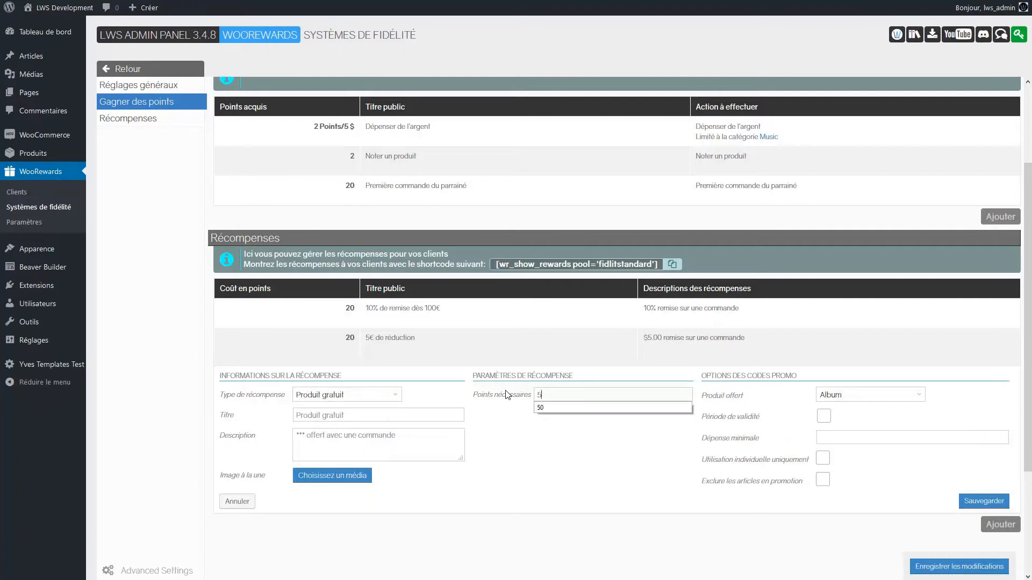
- Choose "Album" as the offered product and save the free product reward
click(909, 395)
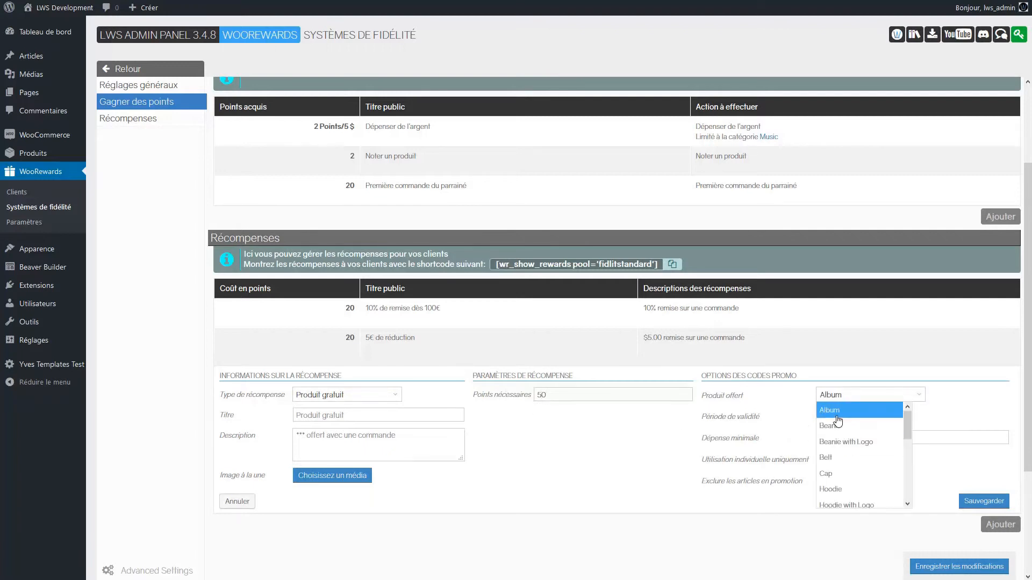
click(836, 415)
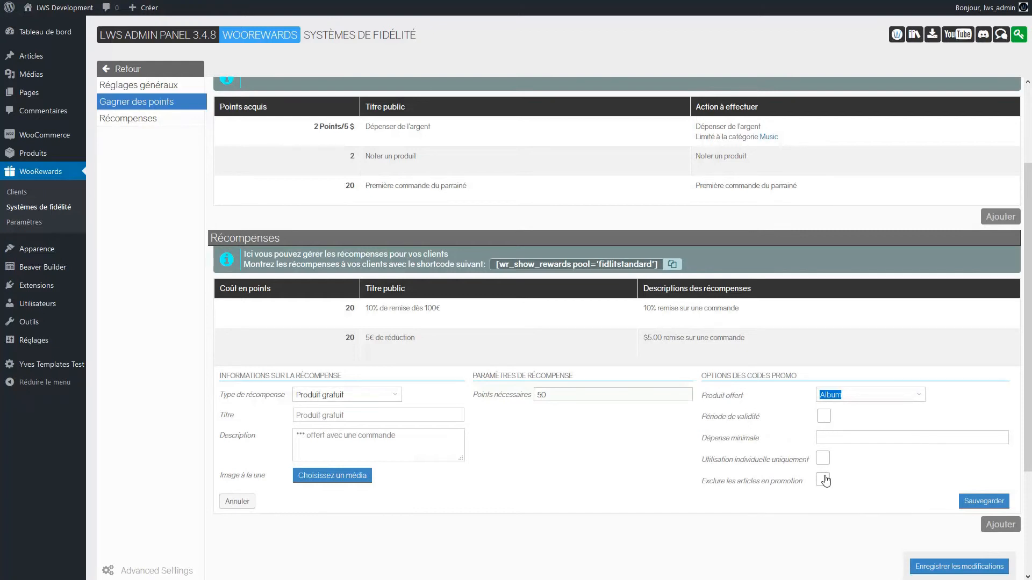
click(986, 502)
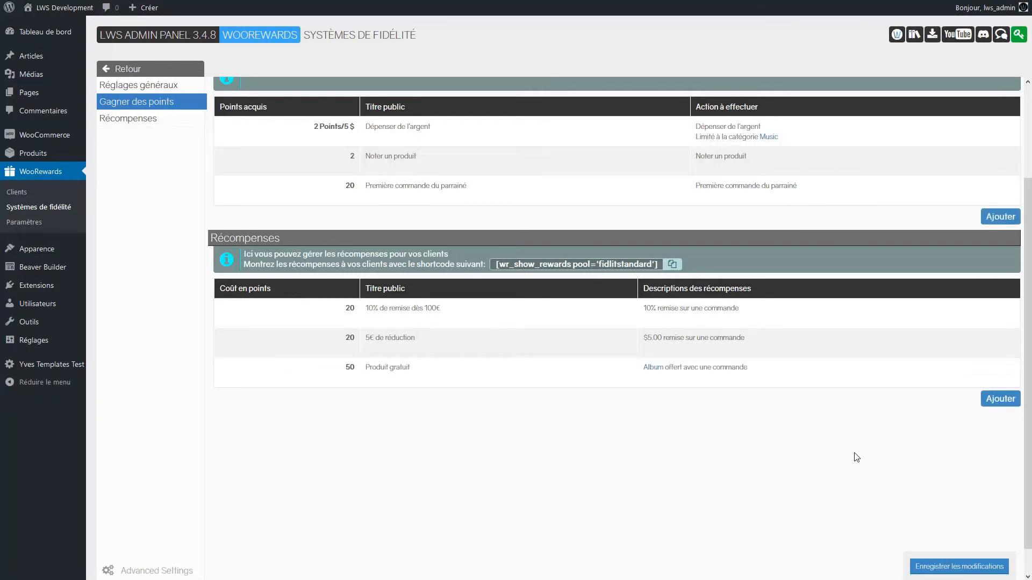
- Switch the "Fidélité Standard" system's status on, save the changes and return to the list of loyalty systems
scroll(856, 457, up, 1)
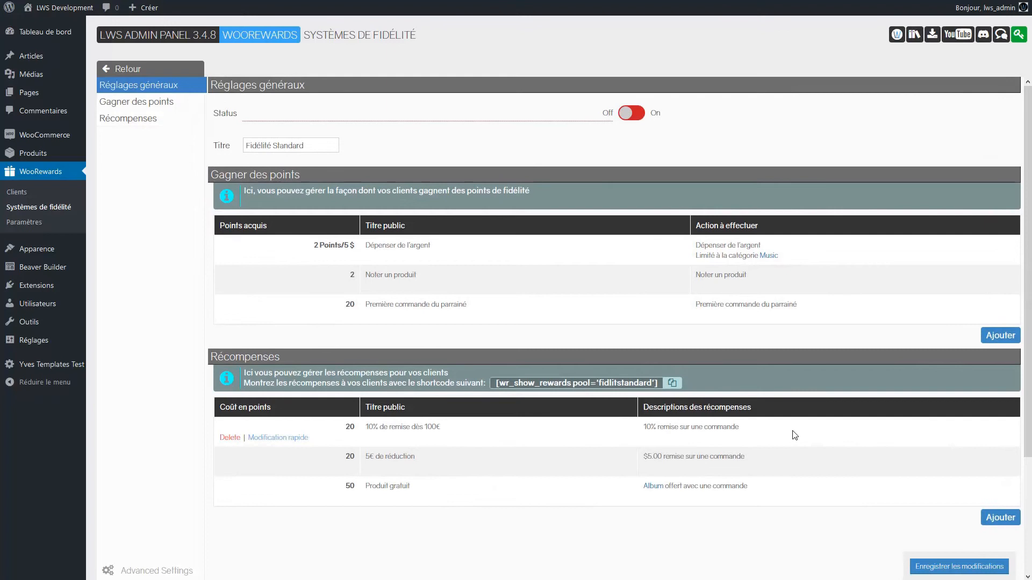
click(633, 114)
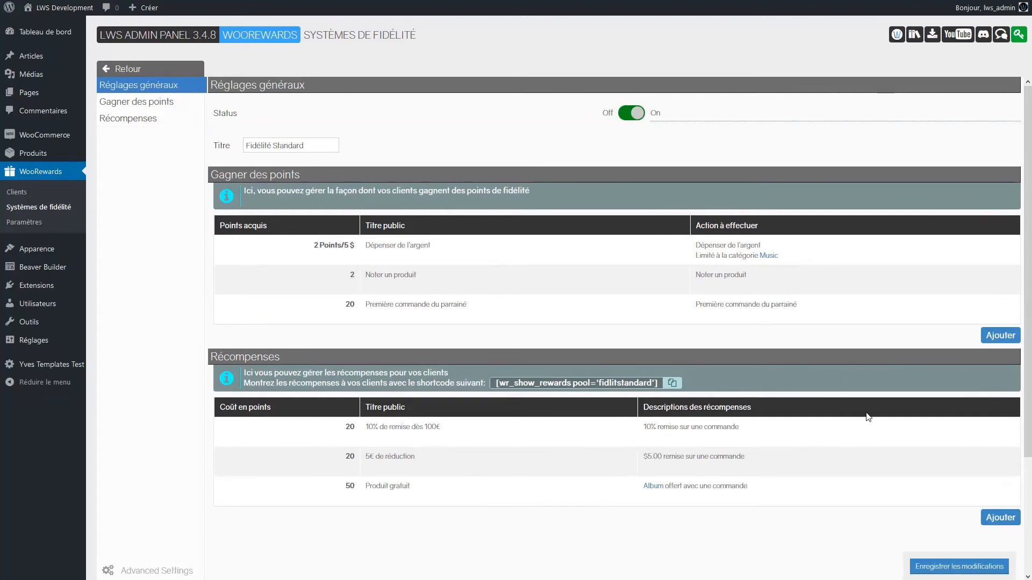
click(953, 569)
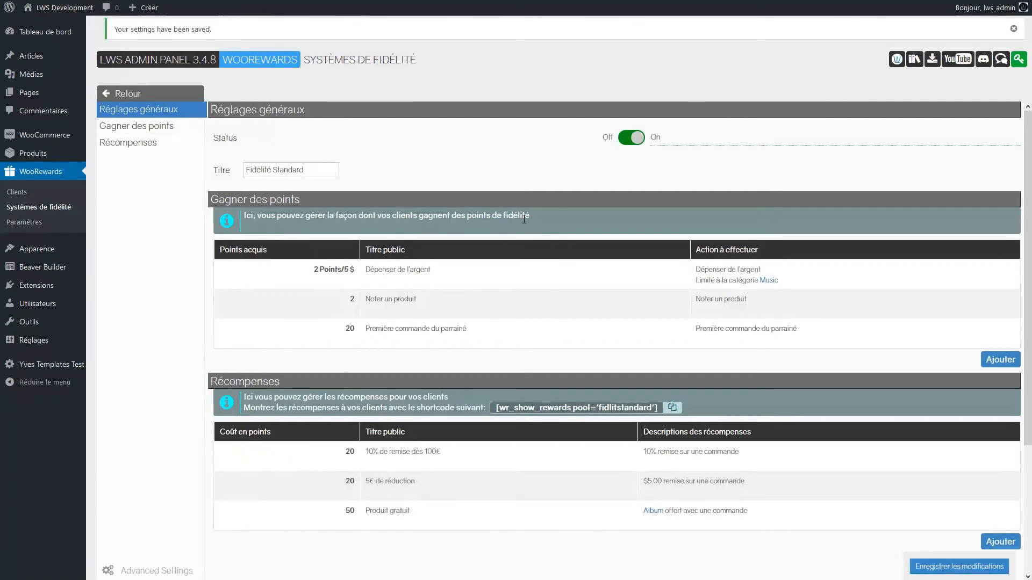
click(153, 95)
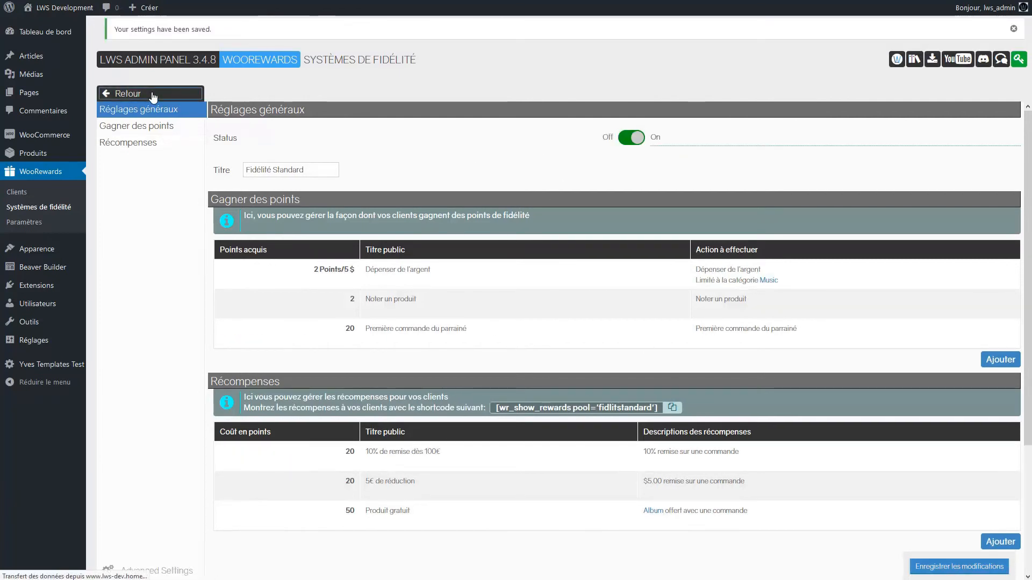